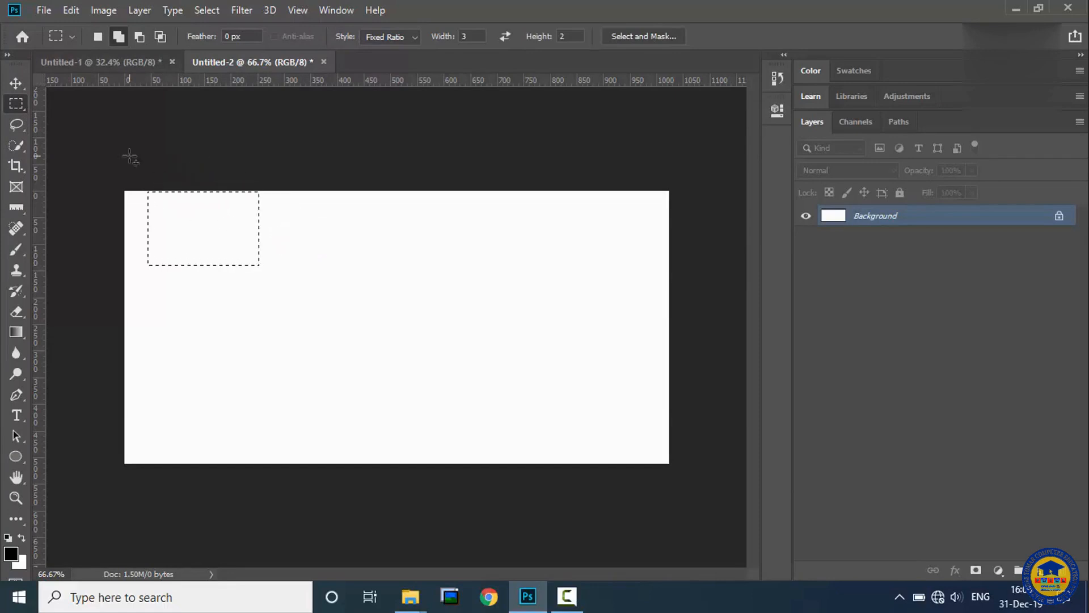
- Subtract a rectangular area from the lower-right corner of the existing marquee selection with the Rectangular Marquee tool
right_click(15, 99)
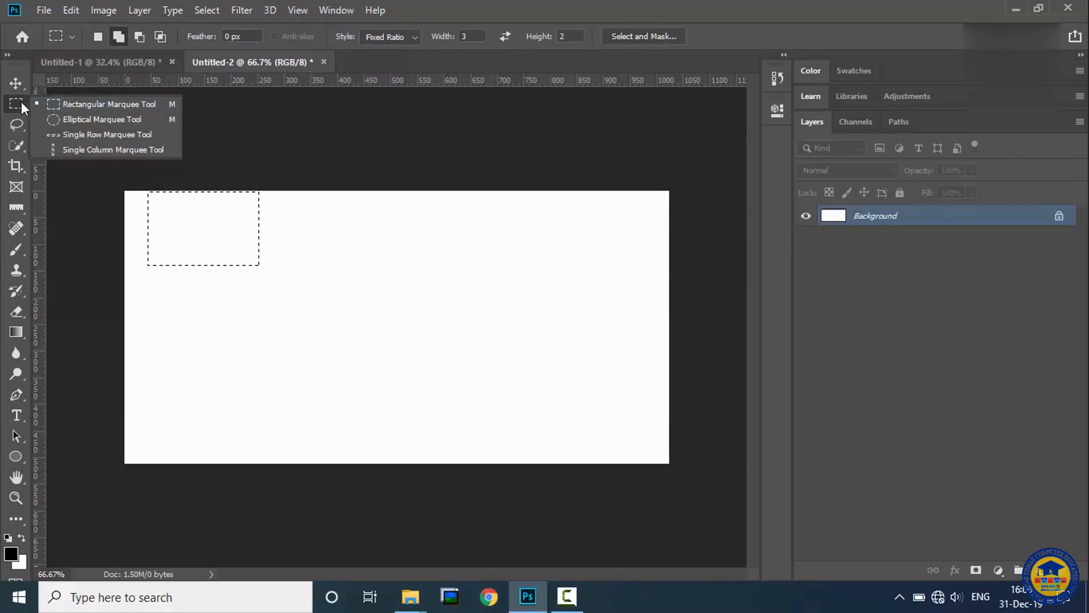
click(18, 101)
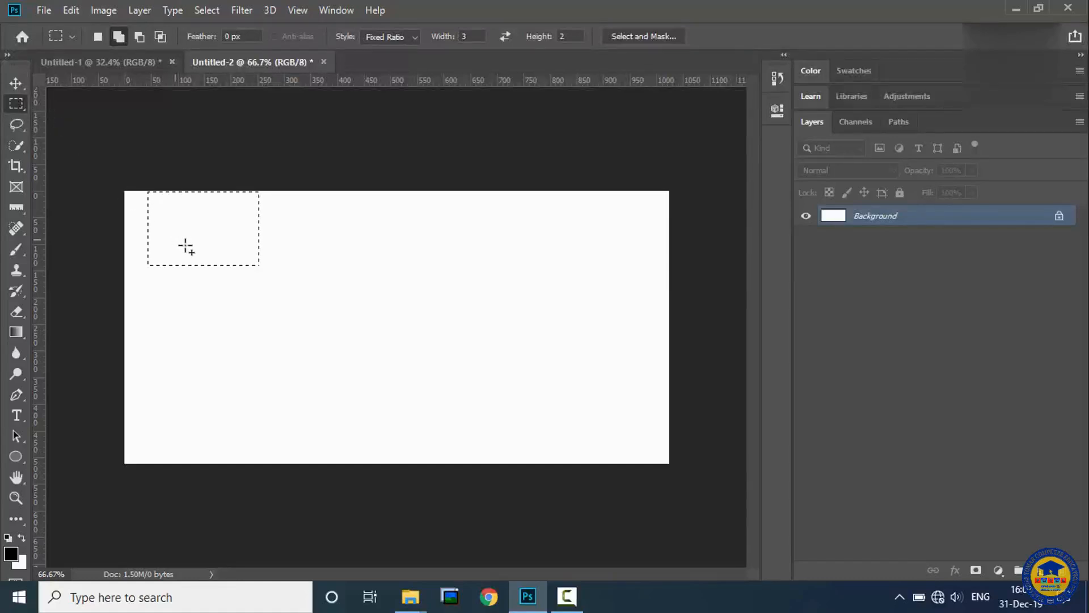
drag(266, 289, 190, 222)
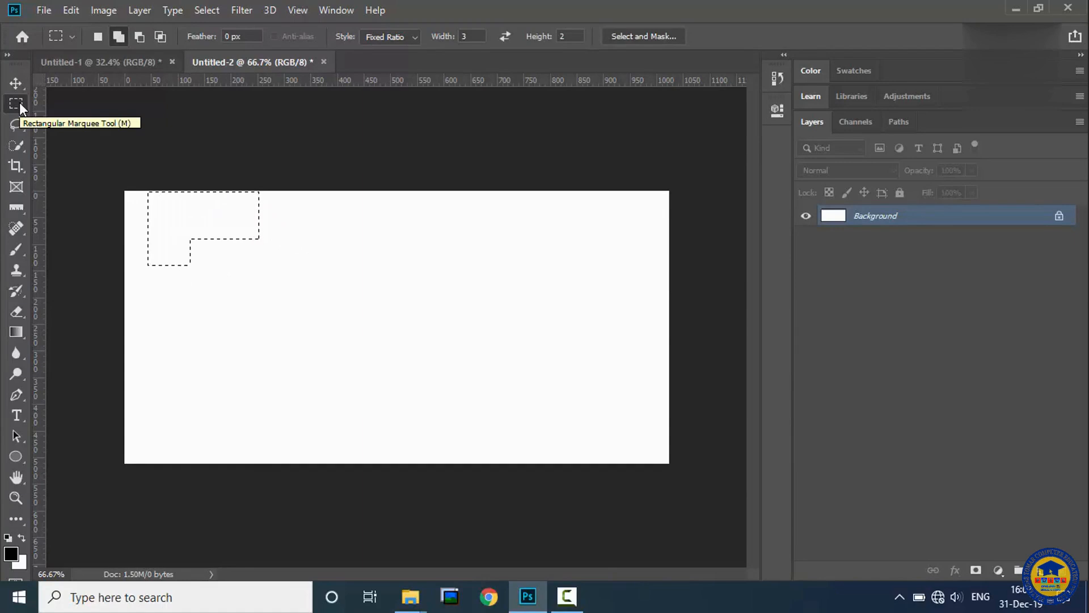
- Try freehand selections on the canvas with the Lasso tool, including a shield-like shape right of centre, and undo them
click(17, 128)
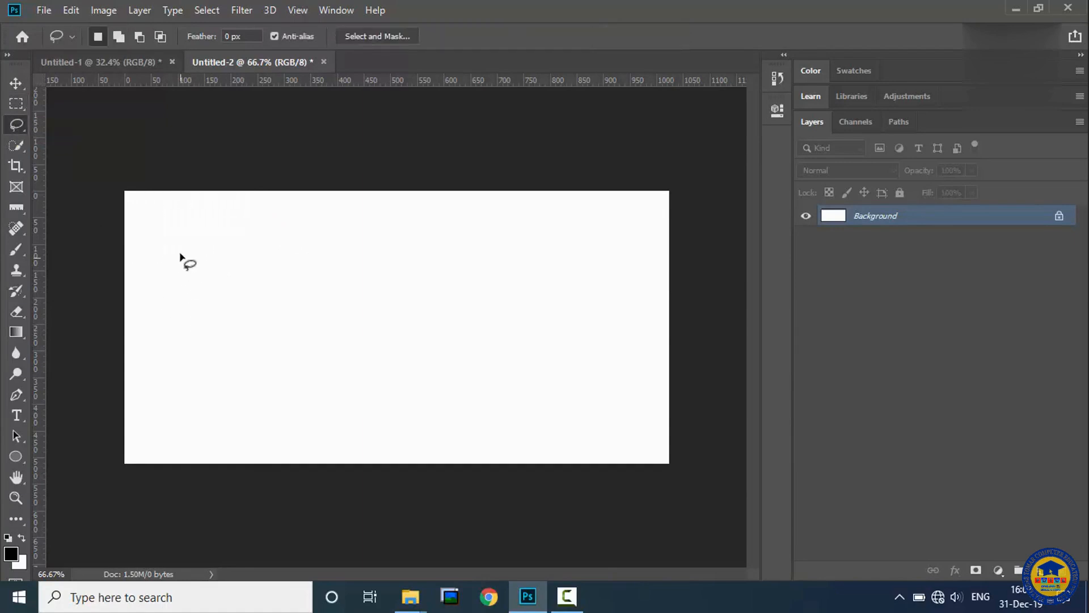
mouse_move(315, 237)
mouse_down()
mouse_move(369, 274)
mouse_move(318, 337)
mouse_move(244, 294)
mouse_move(301, 256)
mouse_move(332, 238)
mouse_up()
mouse_move(507, 291)
mouse_down()
mouse_move(566, 294)
mouse_move(521, 397)
mouse_move(480, 300)
mouse_move(531, 295)
mouse_up()
click(16, 83)
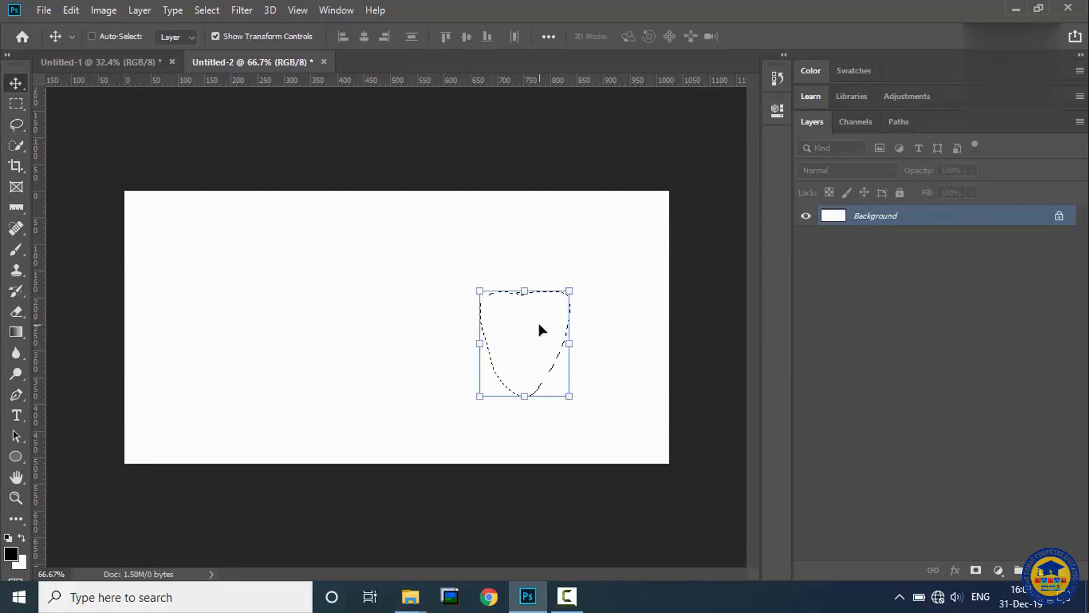
key(ctrl+z)
key(ctrl+z)
key(ctrl+z)
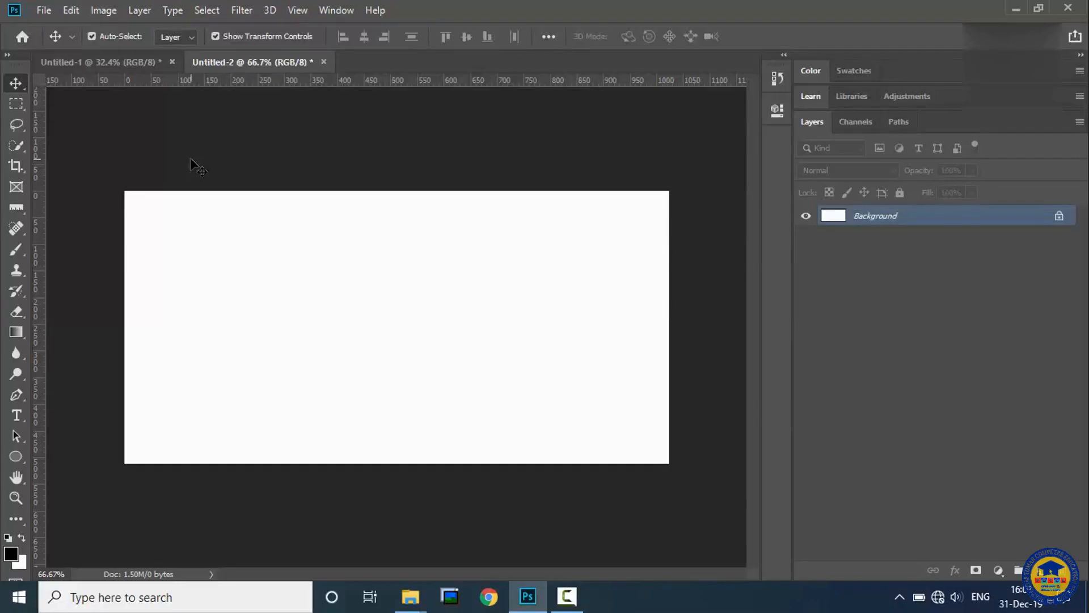
- Draw a small freehand oval selection in the upper-left area of the canvas with the Lasso tool
key(l)
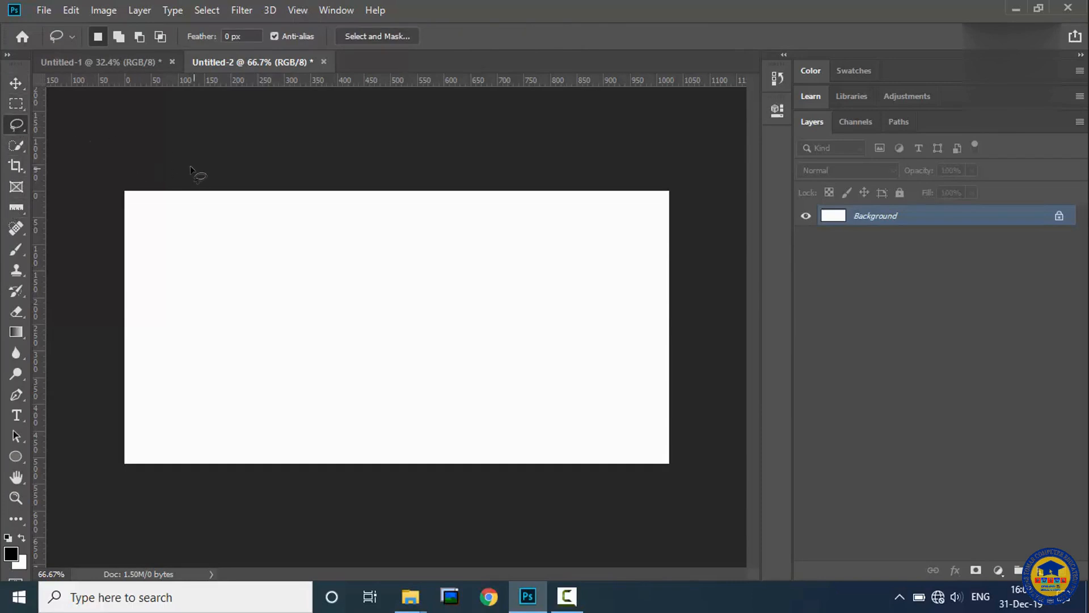
right_click(15, 124)
click(16, 124)
right_click(16, 124)
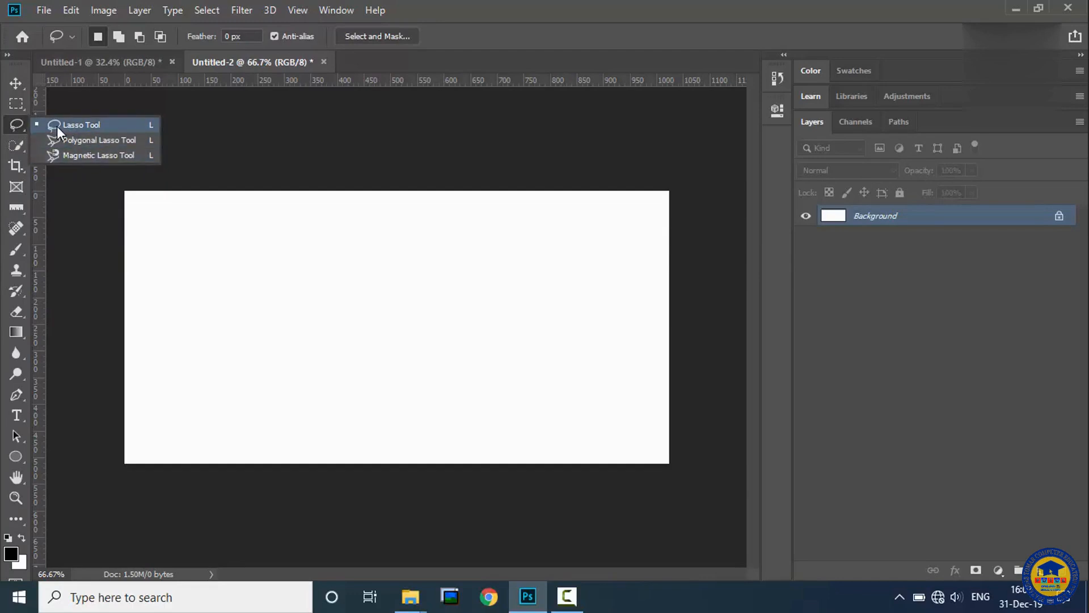
click(87, 126)
mouse_move(200, 265)
mouse_down()
mouse_move(250, 239)
mouse_move(284, 271)
mouse_move(211, 268)
mouse_move(233, 245)
mouse_move(290, 249)
mouse_move(282, 277)
mouse_up()
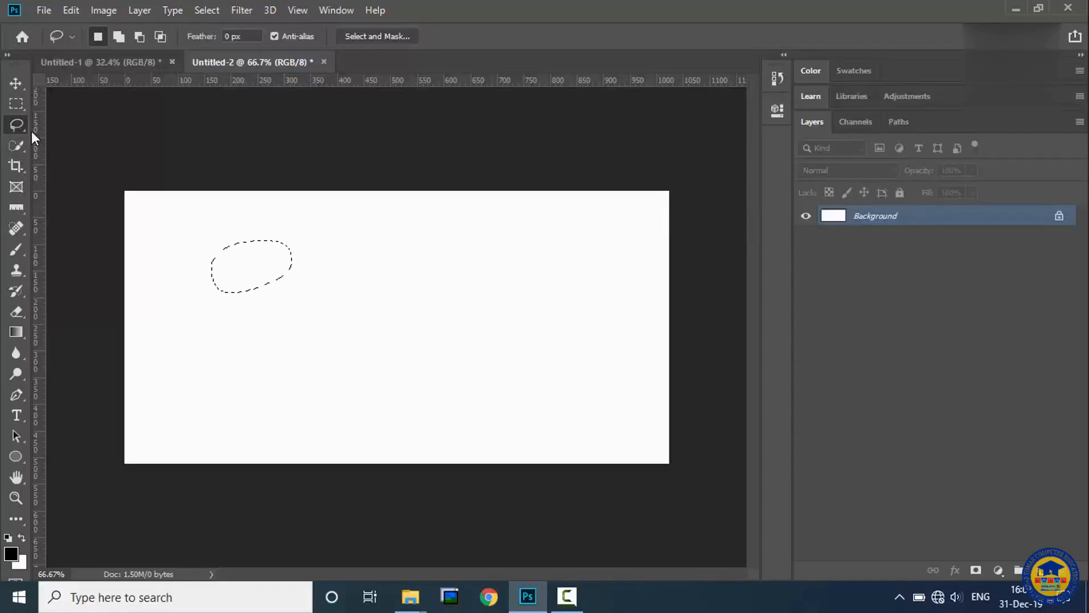
- Draw a wide triangular selection in the middle of the canvas with the Polygonal Lasso tool
click(17, 122)
click(77, 140)
click(265, 339)
click(385, 237)
click(511, 342)
click(266, 340)
- Try tracing a selection across the middle of the canvas with the Magnetic Lasso tool and cancel it
right_click(17, 123)
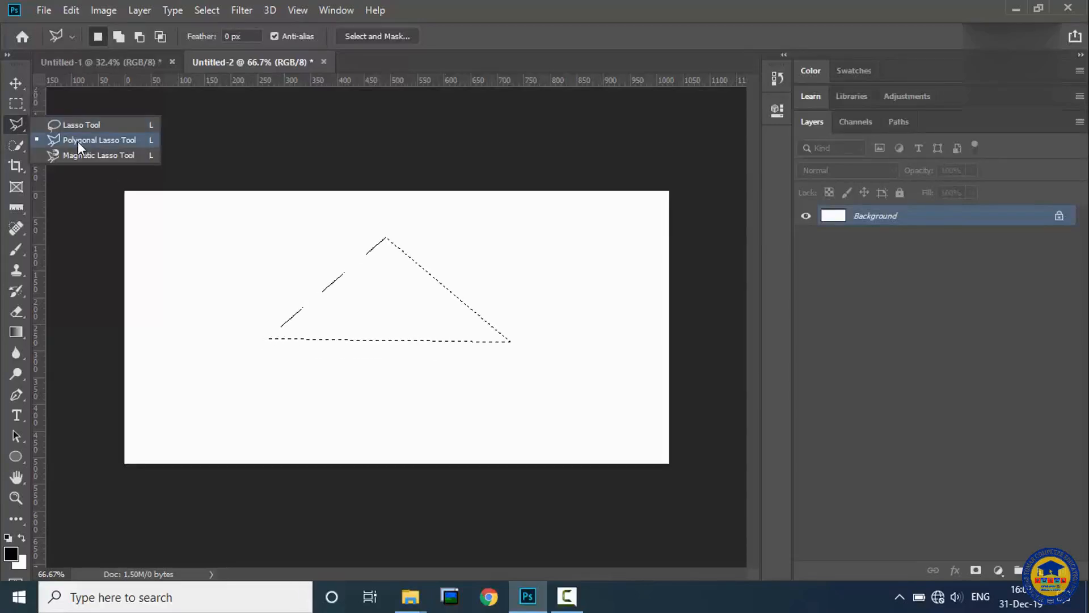
click(99, 156)
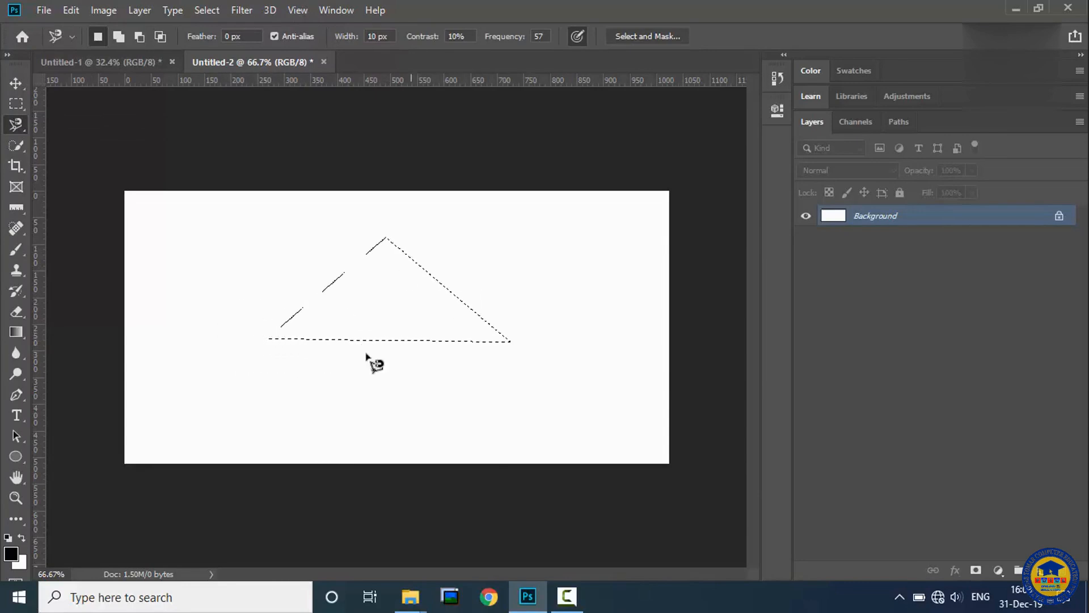
click(262, 336)
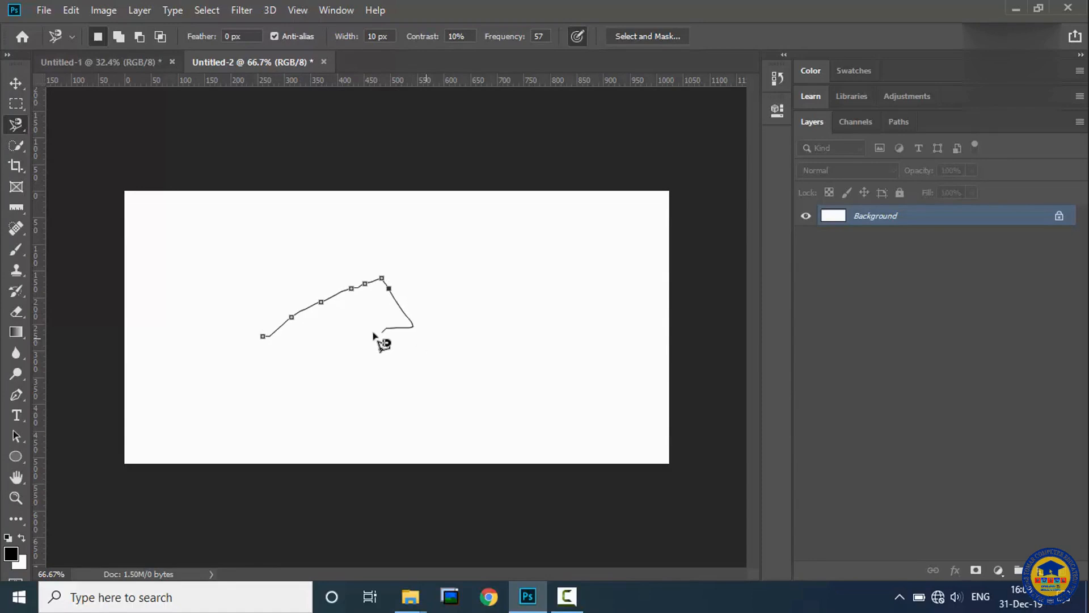
key(Escape)
- Draw a freehand selection with jagged upper and lower edges right of the canvas centre with the Lasso tool
key(shift+l)
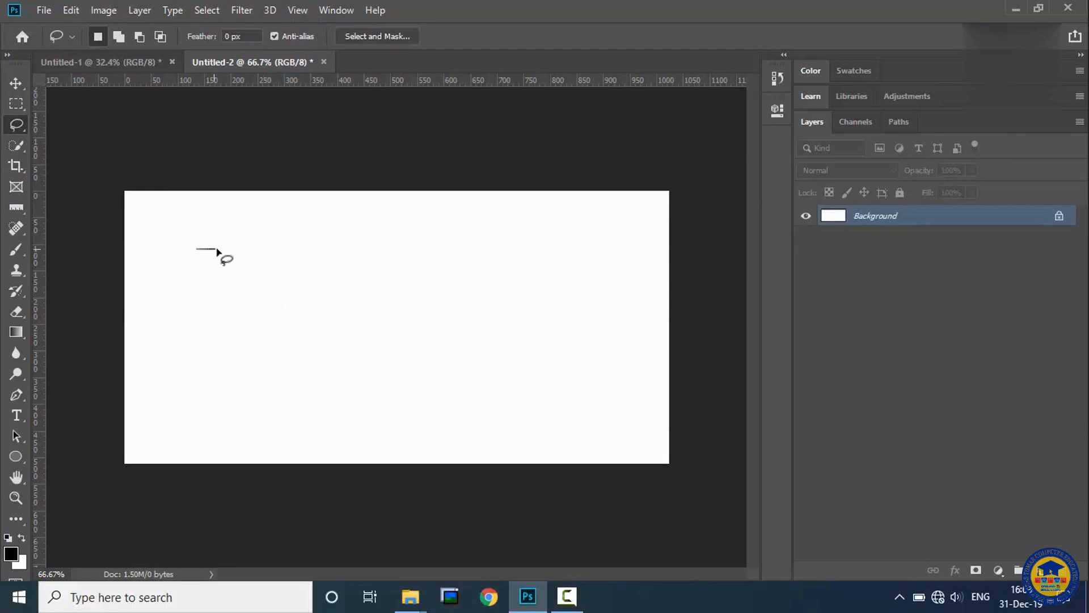
mouse_move(251, 247)
mouse_down()
mouse_move(298, 233)
mouse_move(322, 254)
mouse_move(337, 239)
mouse_move(358, 249)
mouse_move(368, 238)
mouse_move(411, 253)
mouse_move(419, 240)
mouse_move(471, 236)
mouse_up()
mouse_move(188, 284)
mouse_down()
mouse_move(187, 251)
mouse_move(169, 239)
mouse_move(198, 249)
mouse_move(215, 282)
mouse_move(221, 253)
mouse_move(183, 206)
mouse_move(229, 223)
mouse_move(246, 284)
mouse_move(255, 238)
mouse_move(271, 298)
mouse_move(276, 255)
mouse_move(291, 303)
mouse_move(302, 266)
mouse_move(301, 355)
mouse_move(226, 370)
mouse_move(204, 343)
mouse_move(191, 367)
mouse_move(179, 328)
mouse_move(160, 368)
mouse_move(156, 297)
mouse_move(169, 303)
mouse_move(189, 286)
mouse_up()
mouse_move(415, 264)
mouse_down()
mouse_move(439, 267)
mouse_move(451, 237)
mouse_move(460, 256)
mouse_move(473, 236)
mouse_move(491, 243)
mouse_move(504, 343)
mouse_up()
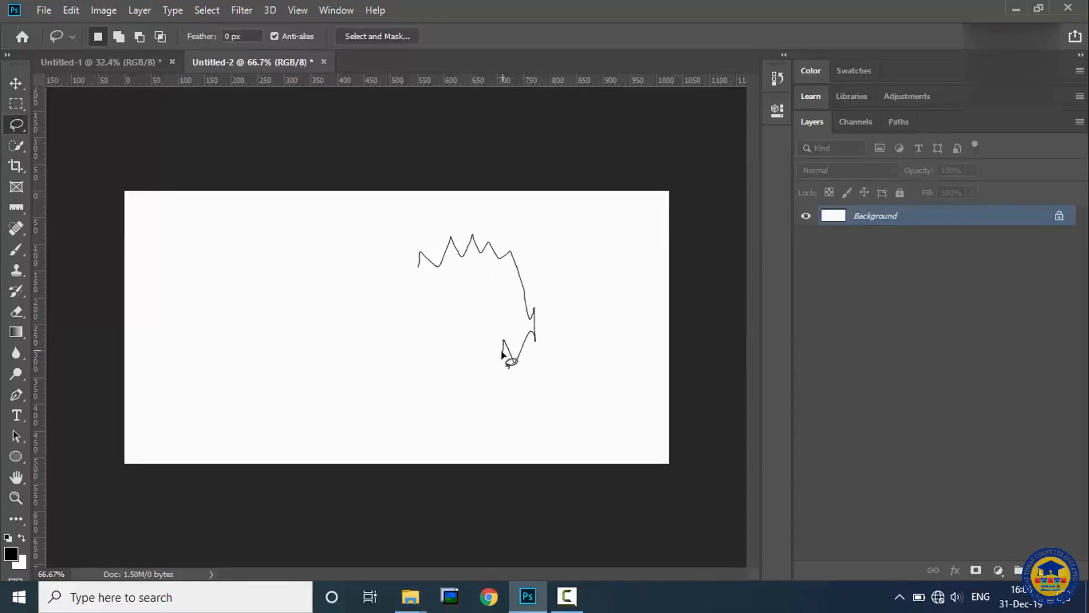
drag(486, 354, 476, 336)
drag(476, 338, 477, 338)
- Add a new layer and set the foreground color to bright red ff1a1a
click(1040, 570)
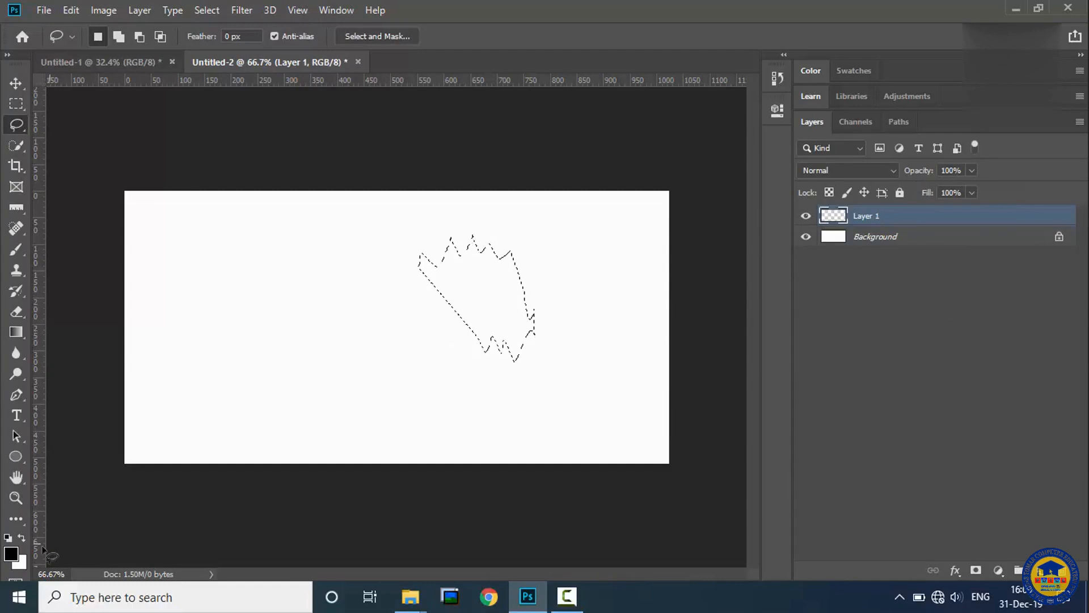
click(13, 559)
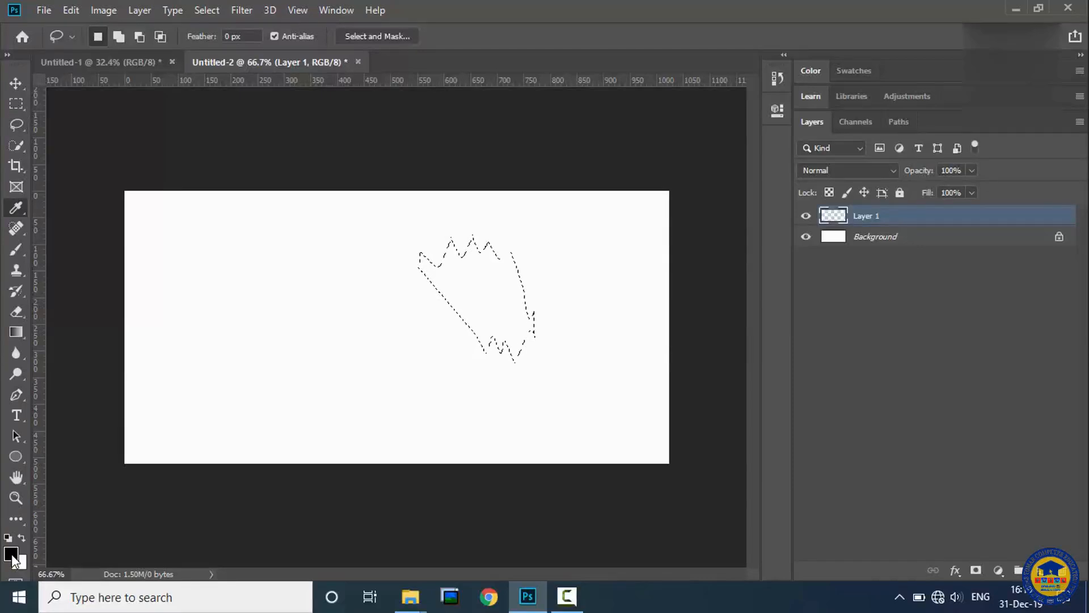
drag(433, 183, 434, 138)
text(ff0000)
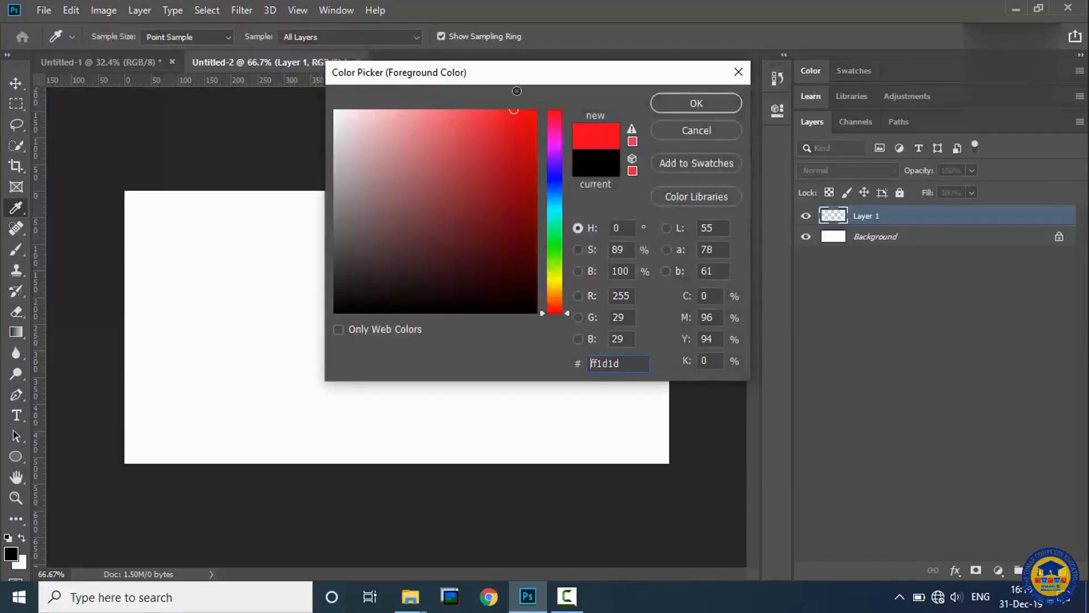
click(678, 98)
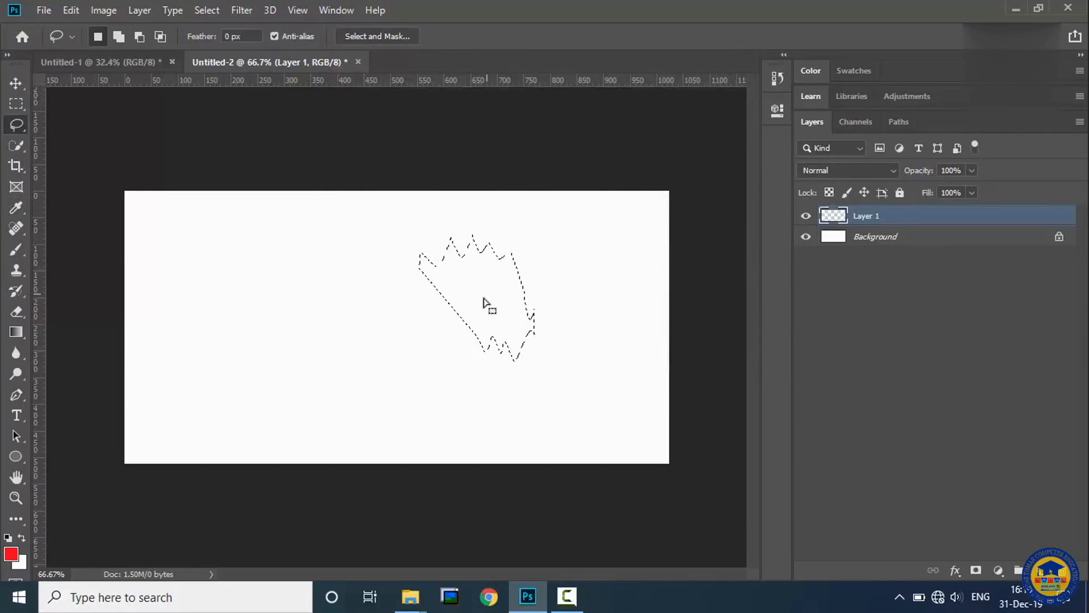
- Try a Solid Color fill layer in light pink ffb9b9 on the jagged selection and undo it
click(999, 571)
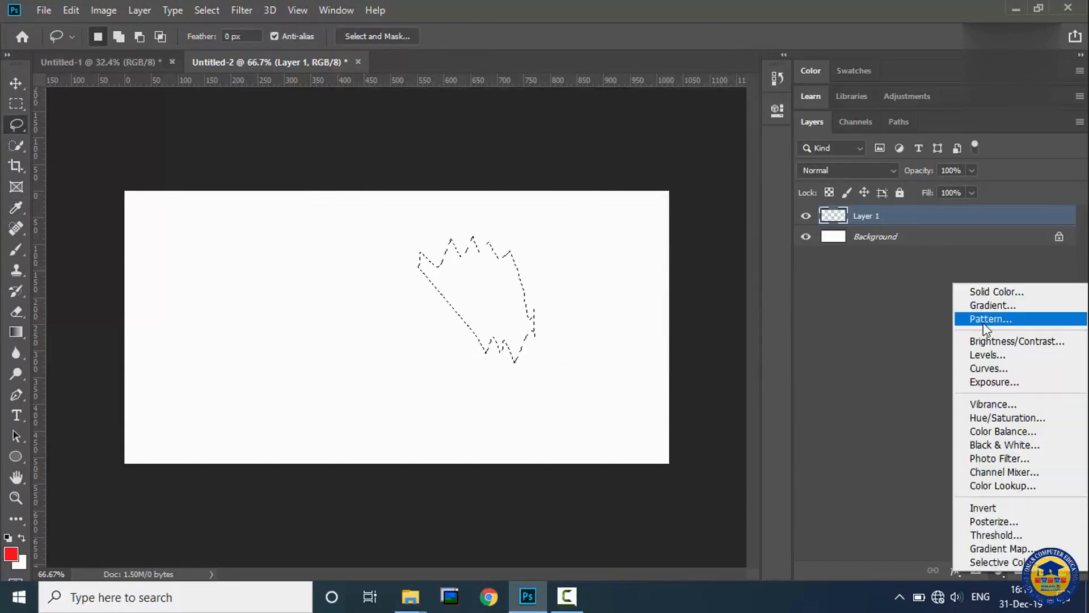
click(989, 292)
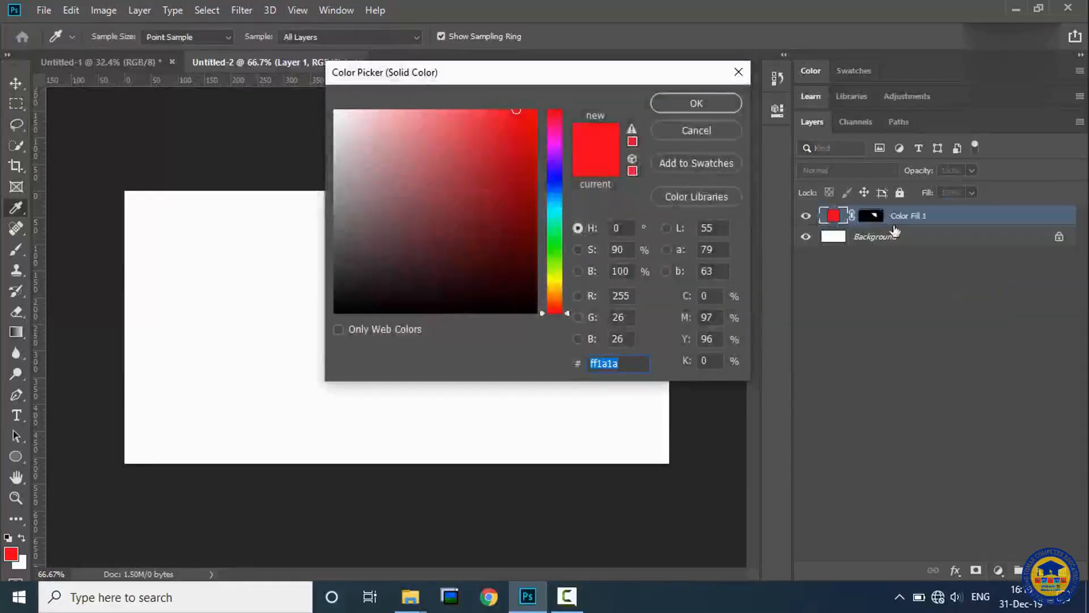
drag(473, 152, 390, 108)
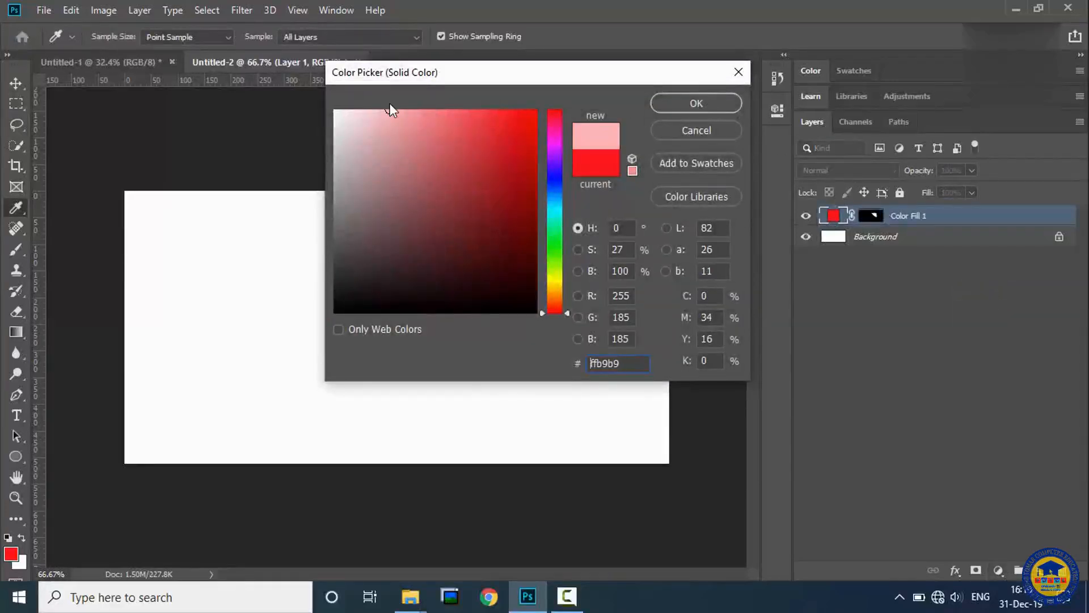
click(689, 105)
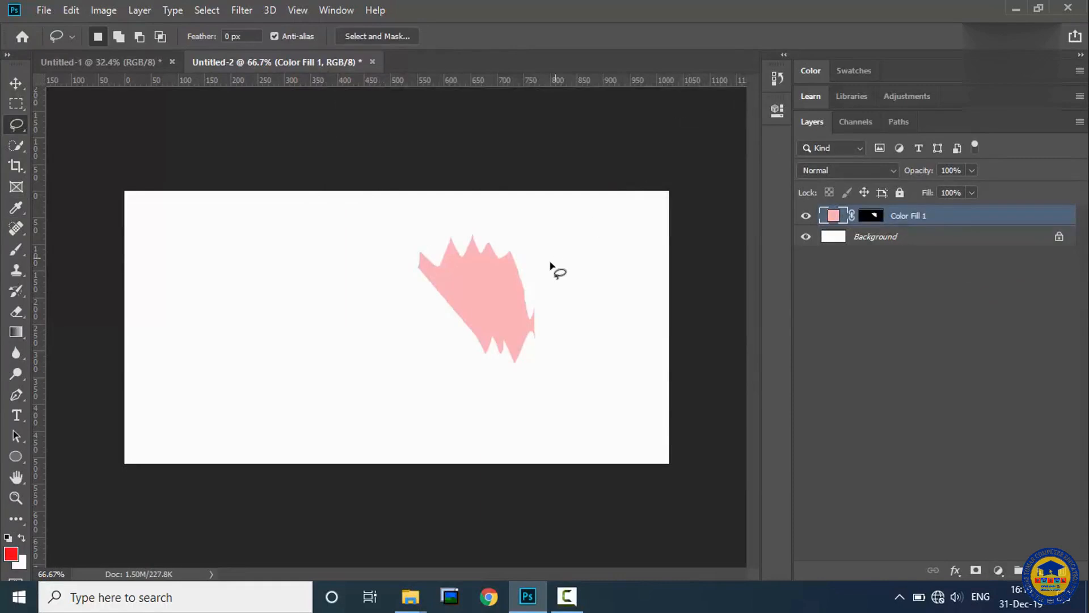
key(ctrl+z)
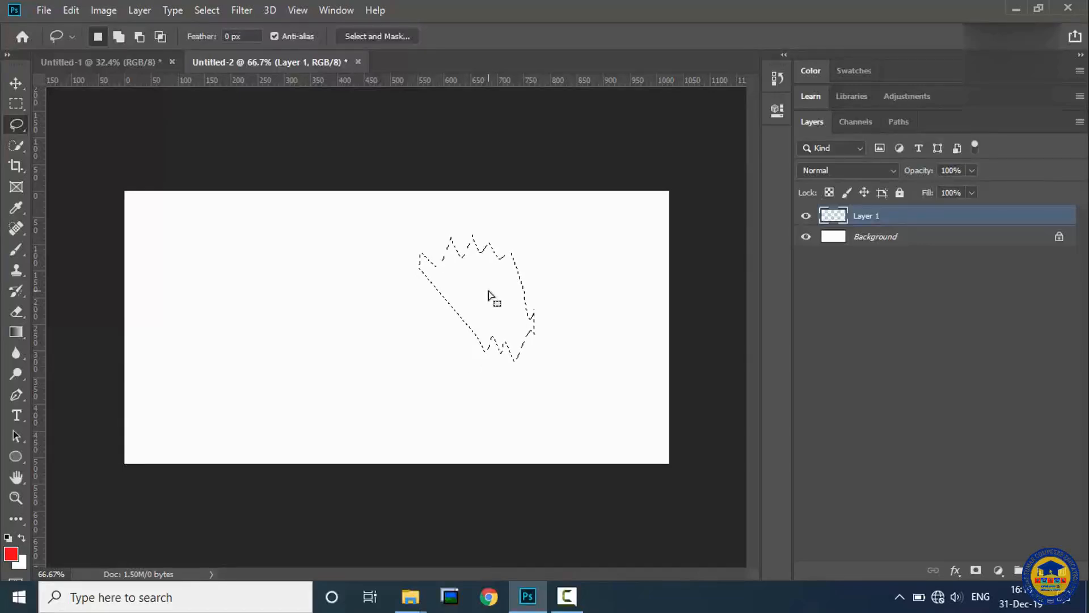
- Fill the jagged selection on Layer 1 with the red foreground color
key(alt+BackSpace)
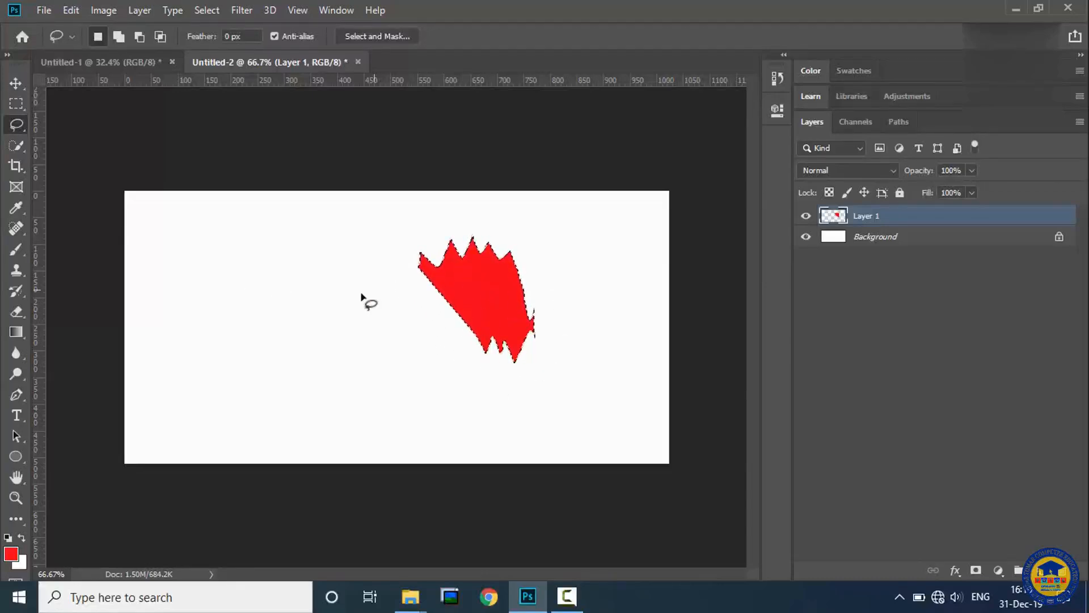
- Try freehand Lasso selections on the empty area left of the red shape and undo each one
mouse_move(203, 266)
mouse_down()
mouse_move(234, 235)
mouse_move(283, 240)
mouse_move(315, 282)
mouse_move(336, 325)
mouse_move(312, 405)
mouse_move(198, 262)
mouse_move(224, 278)
mouse_move(232, 254)
mouse_move(251, 275)
mouse_move(277, 231)
mouse_move(313, 317)
mouse_move(311, 352)
mouse_move(247, 337)
mouse_up()
key(ctrl+z)
mouse_move(167, 265)
mouse_down()
mouse_move(189, 248)
mouse_move(228, 250)
mouse_move(247, 234)
mouse_move(286, 296)
mouse_move(280, 340)
mouse_move(248, 346)
mouse_move(225, 395)
mouse_move(202, 353)
mouse_move(187, 361)
mouse_move(170, 271)
mouse_up()
key(ctrl+z)
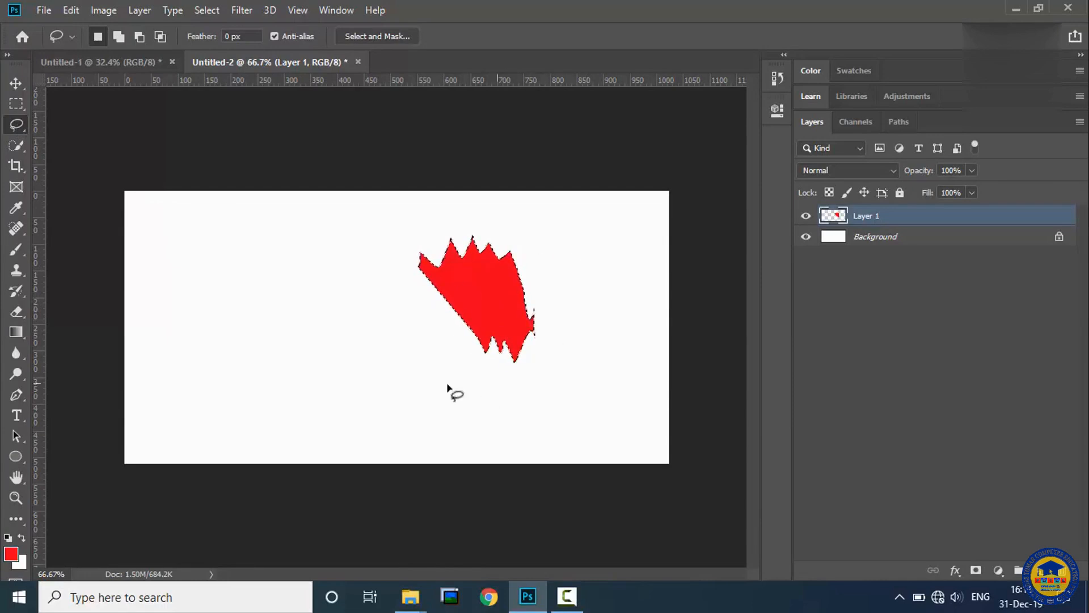
- Draw a closed five-pointed star selection left of the red shape with the Polygonal Lasso tool
click(14, 126)
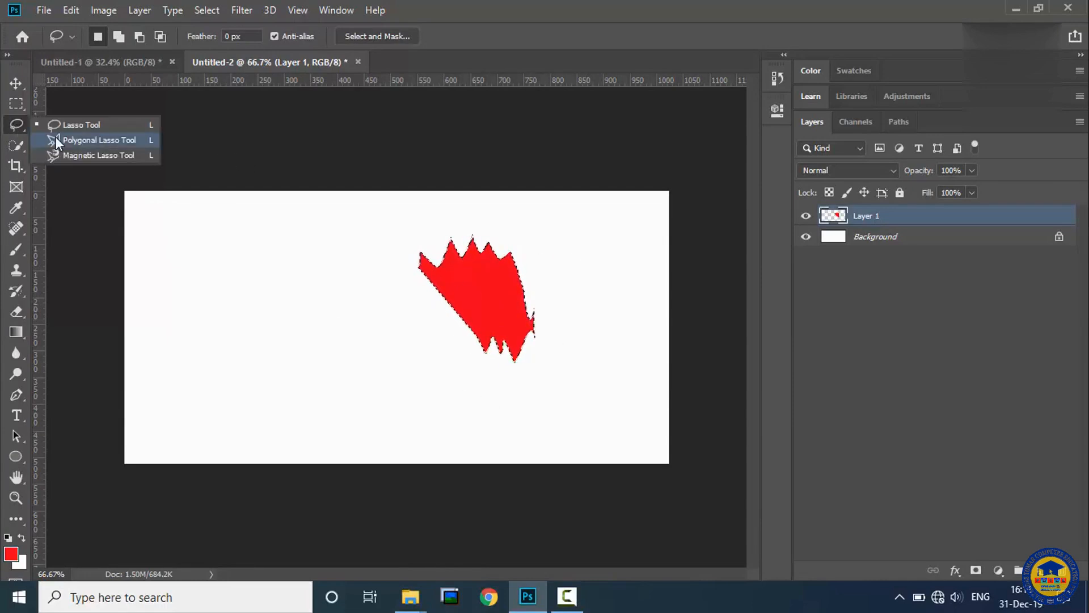
click(72, 140)
click(158, 375)
click(200, 250)
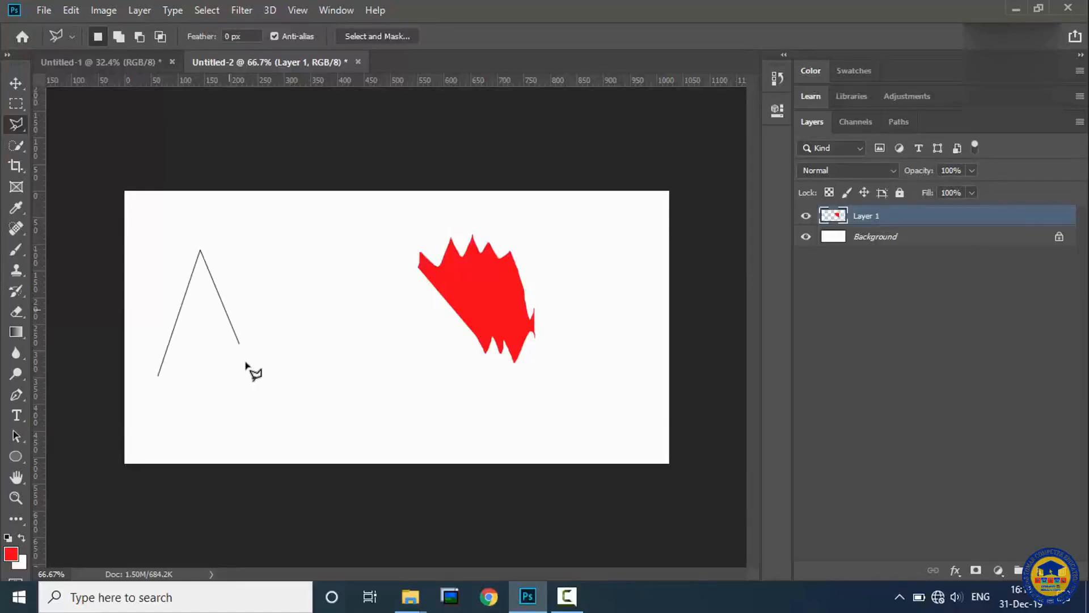
click(238, 372)
click(133, 288)
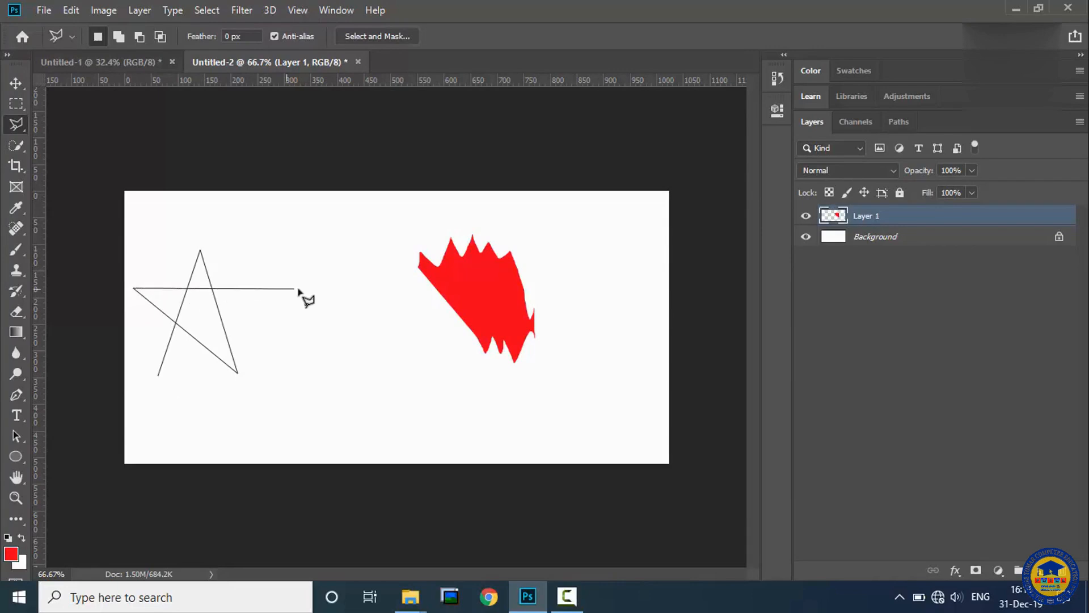
click(320, 283)
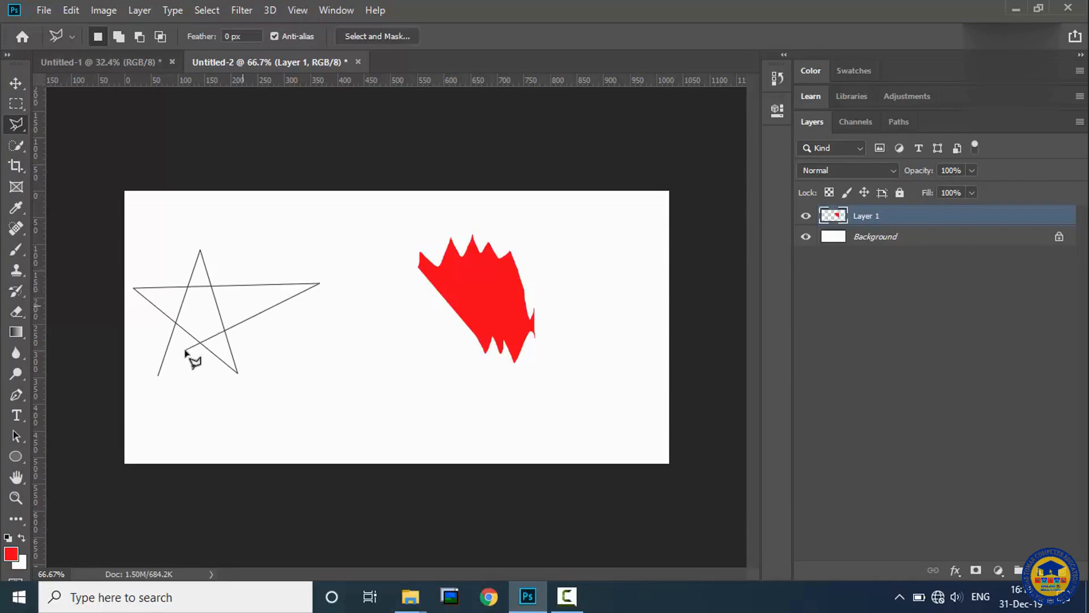
click(159, 377)
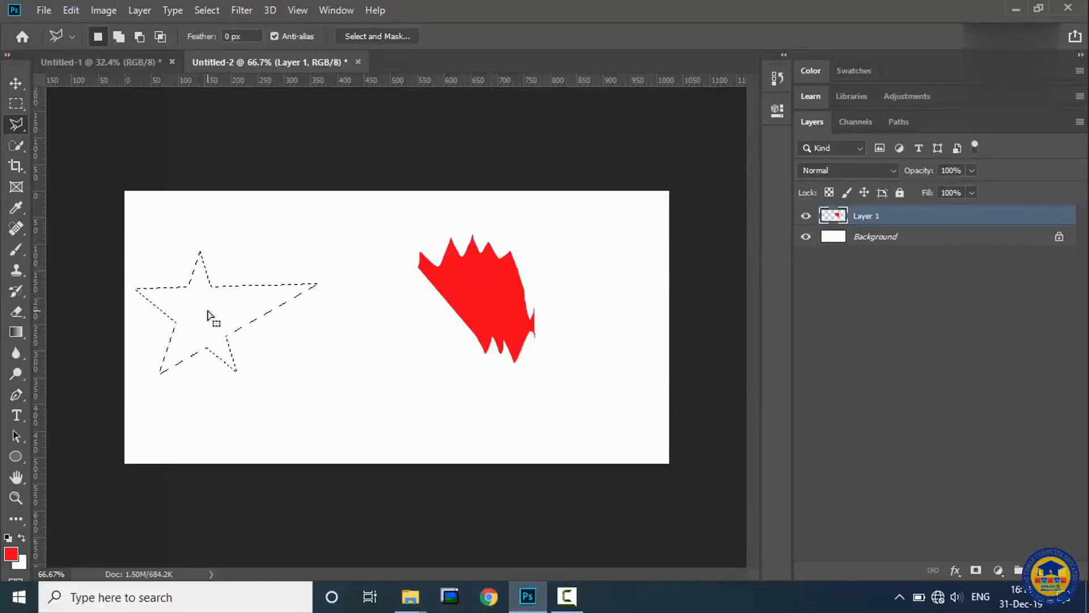
- Change the foreground color to a muted pinkish red and fill the star selection with it
click(12, 554)
click(430, 135)
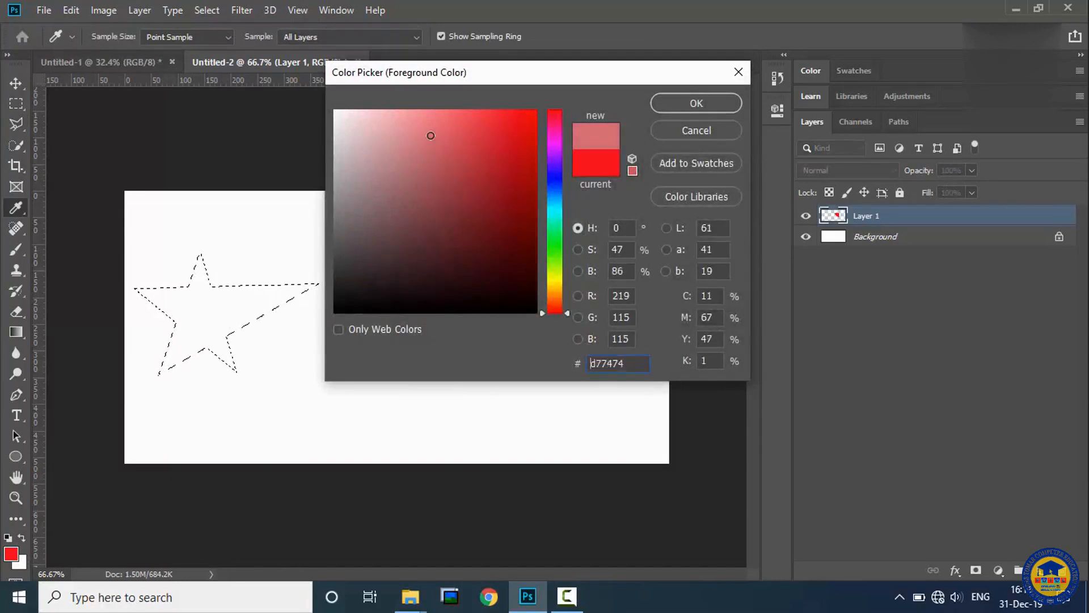
click(678, 101)
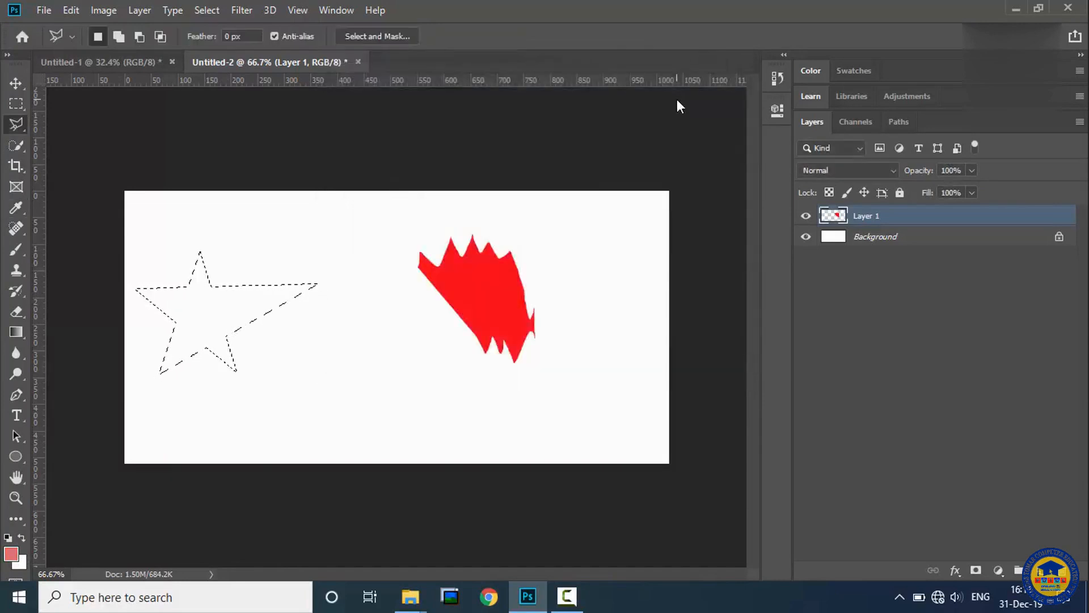
key(alt+BackSpace)
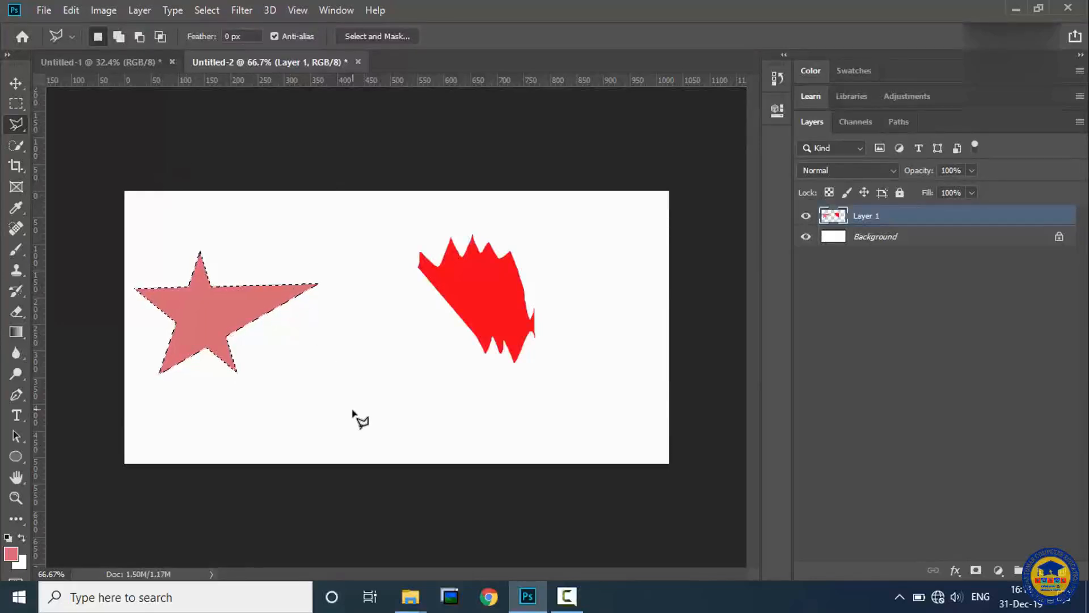
- Draw a closed arrowhead-shaped selection between the star and the red shape with the Polygonal Lasso tool
click(339, 389)
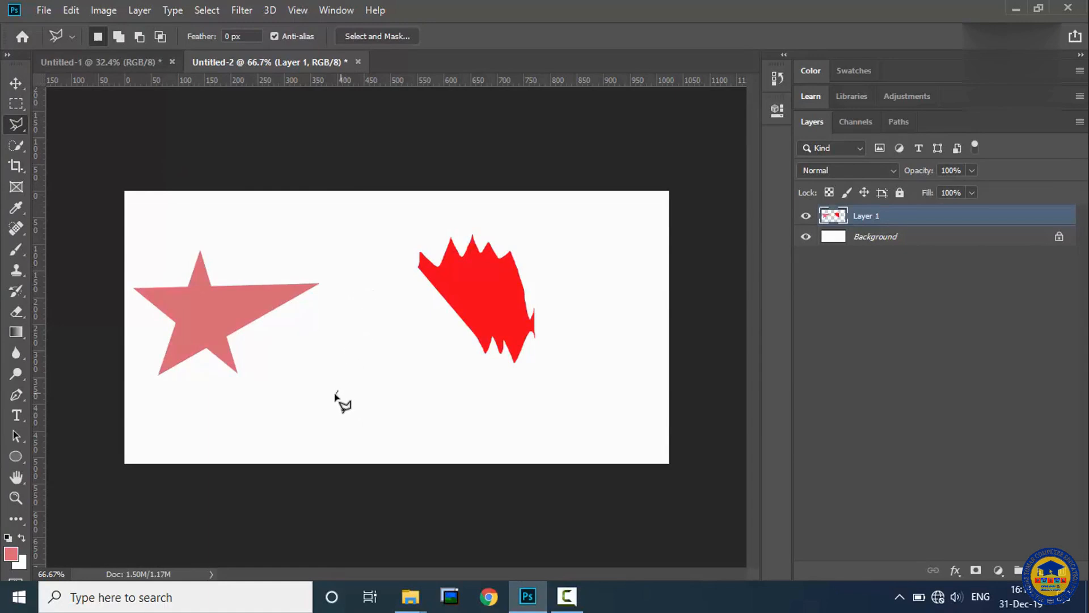
click(375, 274)
click(436, 367)
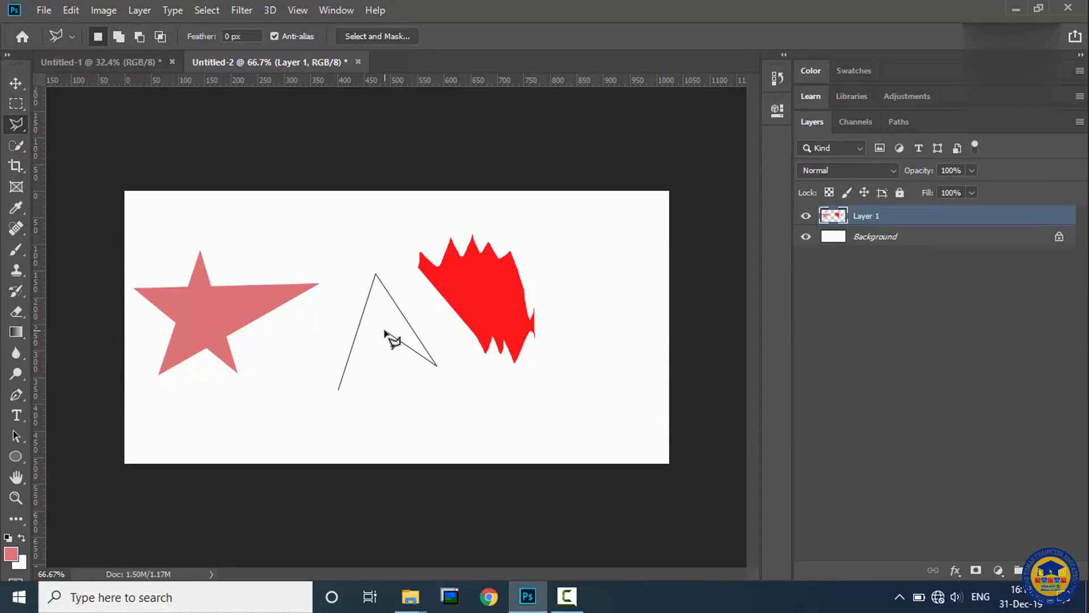
click(385, 331)
- Activate the Magnetic Lasso tool and place the Flower_01 image from File Explorer into the Untitled-2 document
right_click(21, 125)
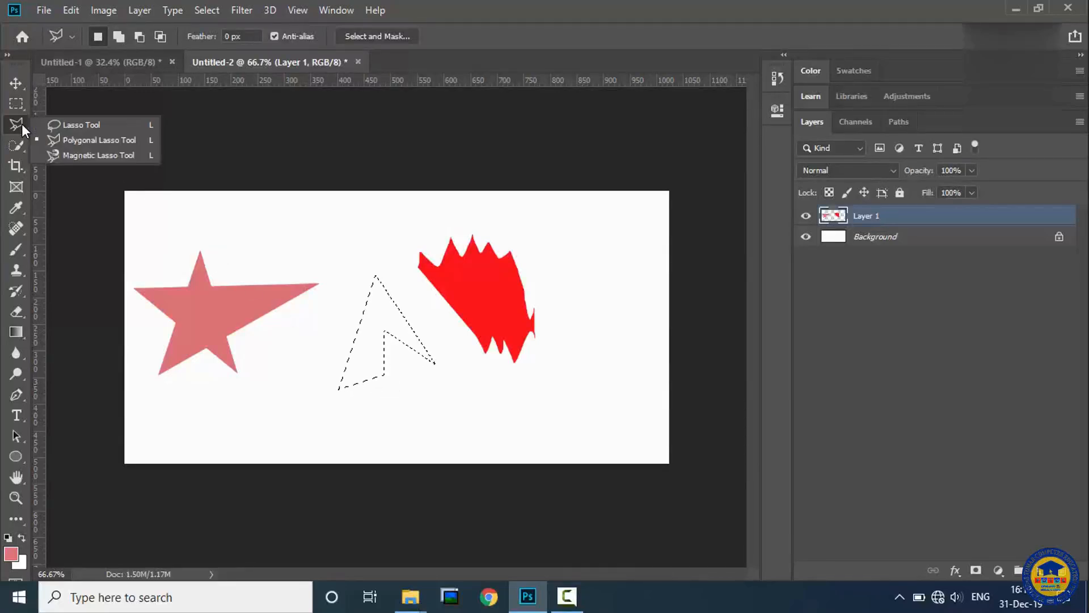
click(83, 154)
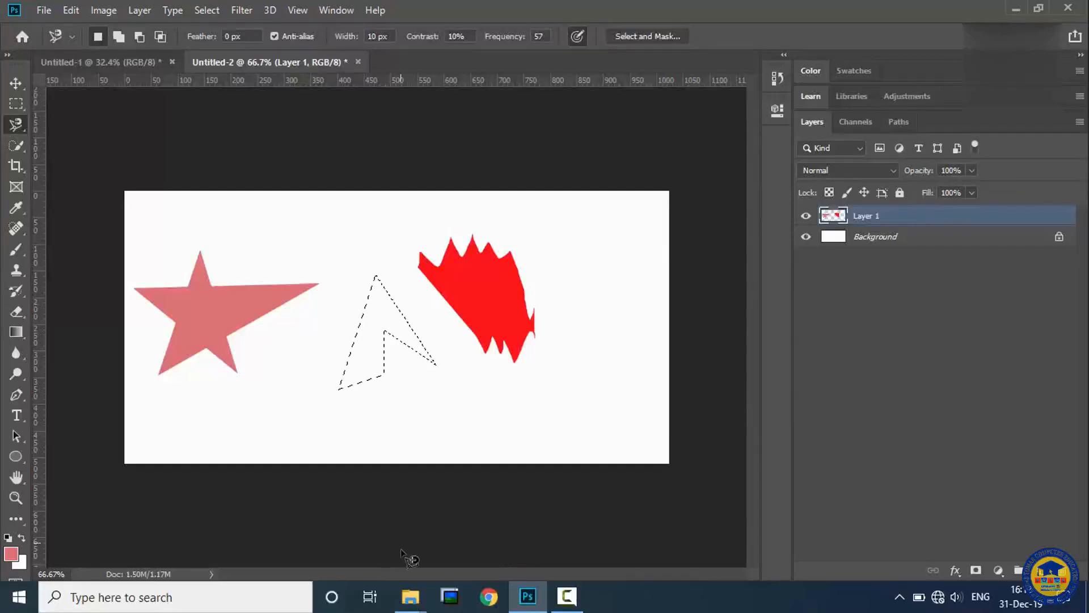
click(408, 606)
click(324, 532)
click(528, 595)
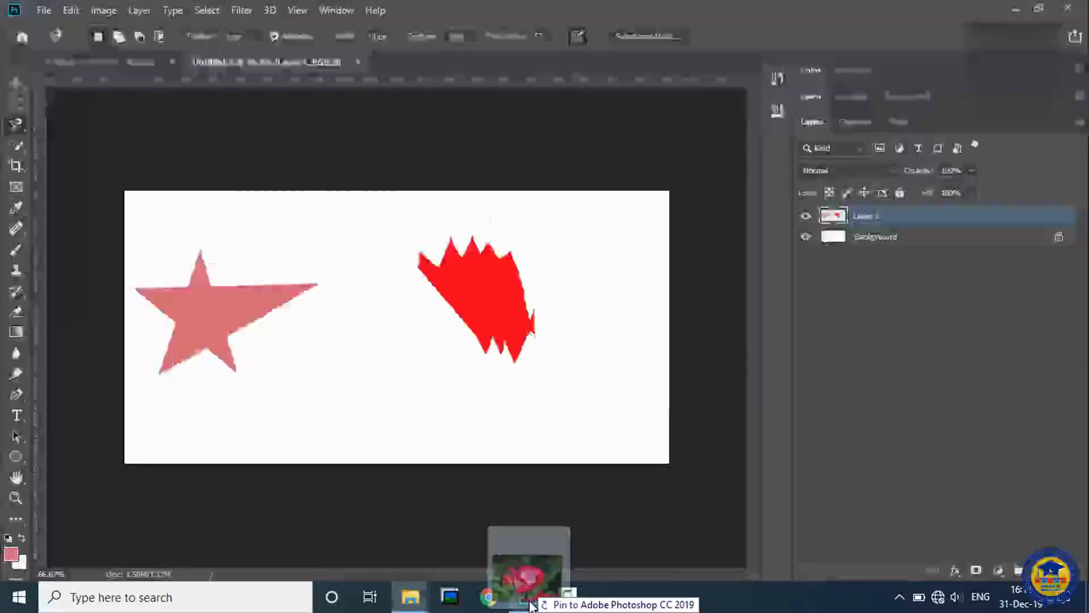
drag(322, 260, 322, 259)
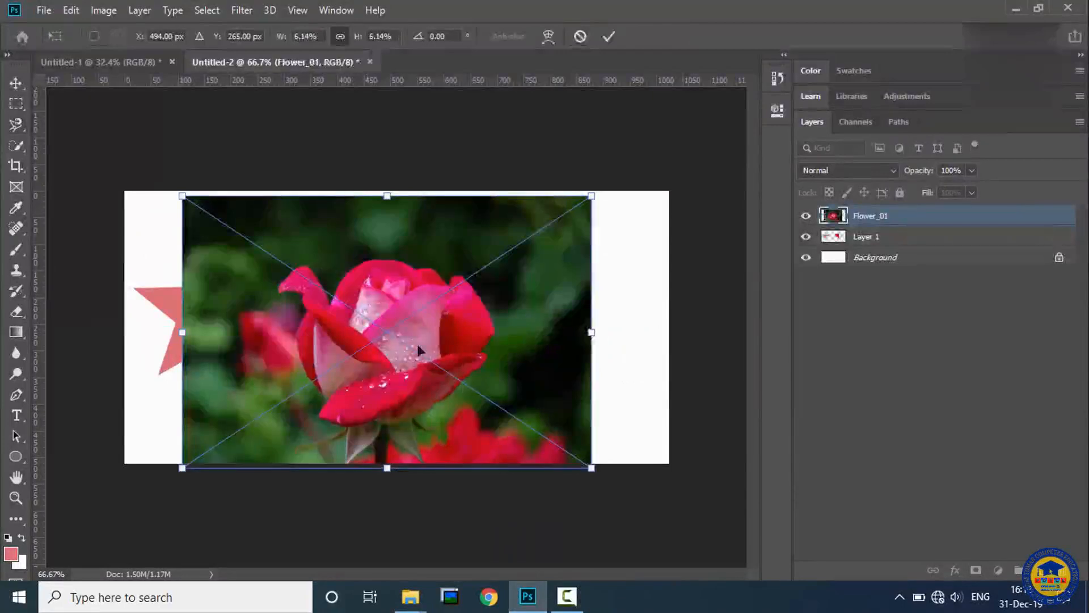
- Scale the placed Flower_01 image to about 8.51%, position it so it covers the whole canvas, and commit the placement
drag(591, 469, 743, 567)
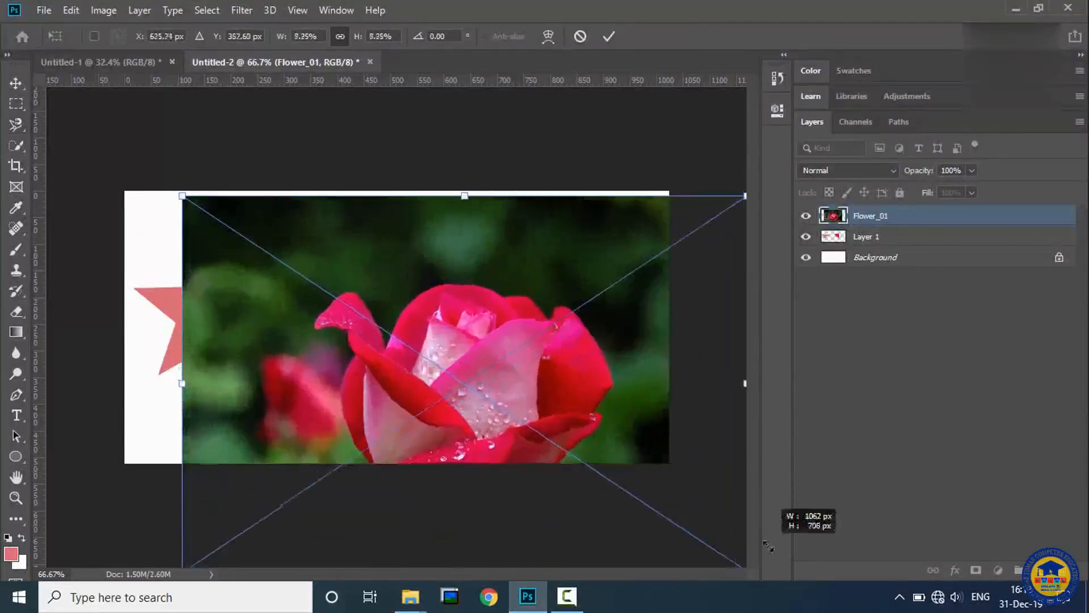
drag(564, 423, 493, 357)
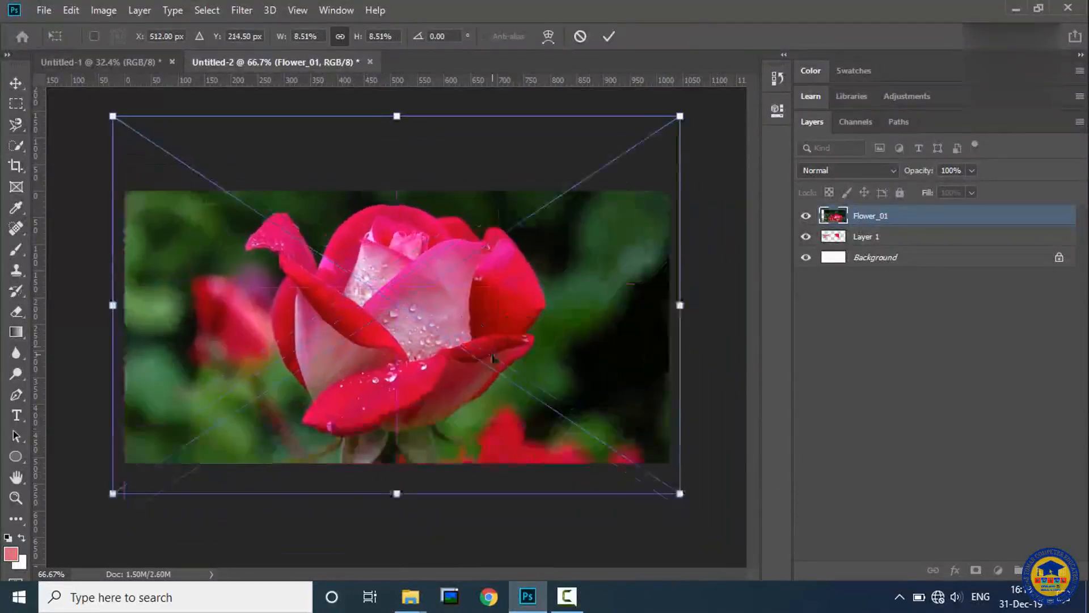
click(608, 36)
- Try to trace the outer edge of the rose's left dark red petal with the freehand Lasso tool
right_click(16, 126)
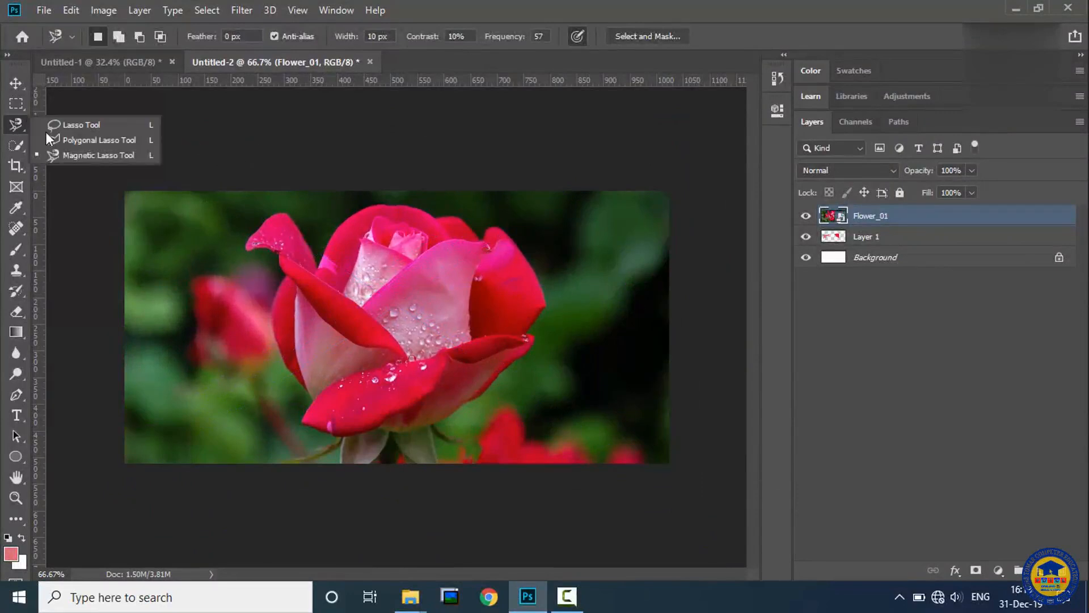
click(94, 155)
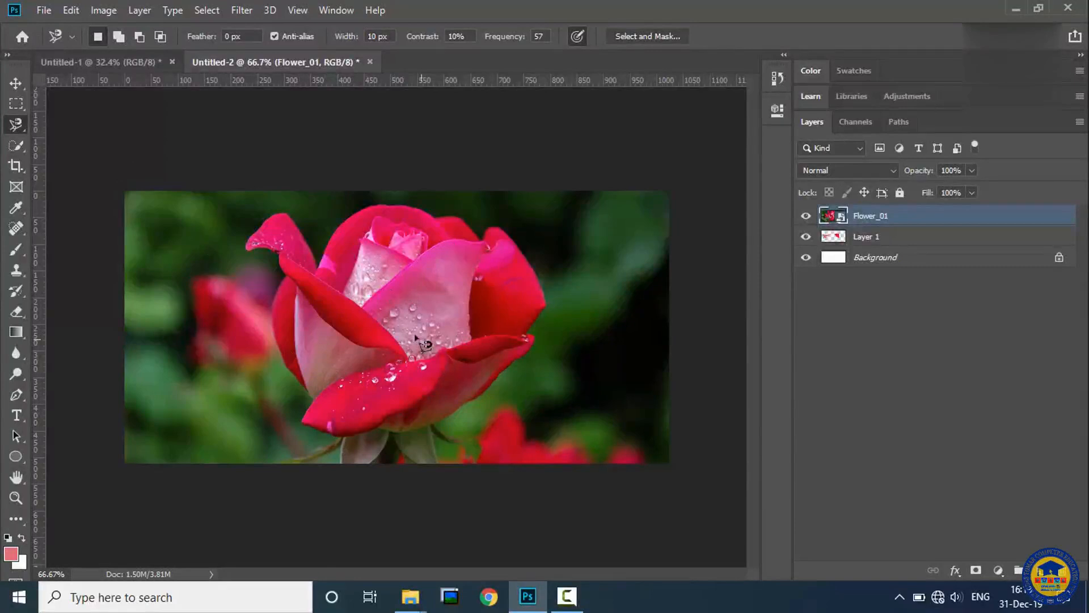
right_click(16, 124)
click(80, 125)
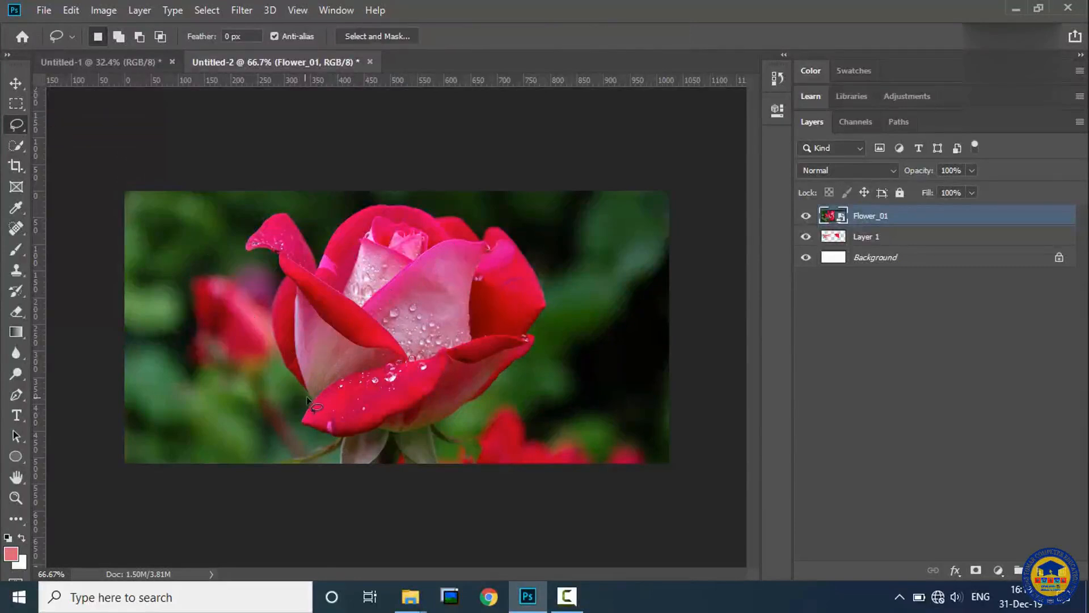
mouse_move(309, 396)
mouse_down()
mouse_move(284, 364)
mouse_move(272, 304)
mouse_up()
drag(272, 310, 283, 361)
- Select the rose's left dark red petal with the Magnetic Lasso tool and move the selection outline toward the middle of the flower
right_click(16, 123)
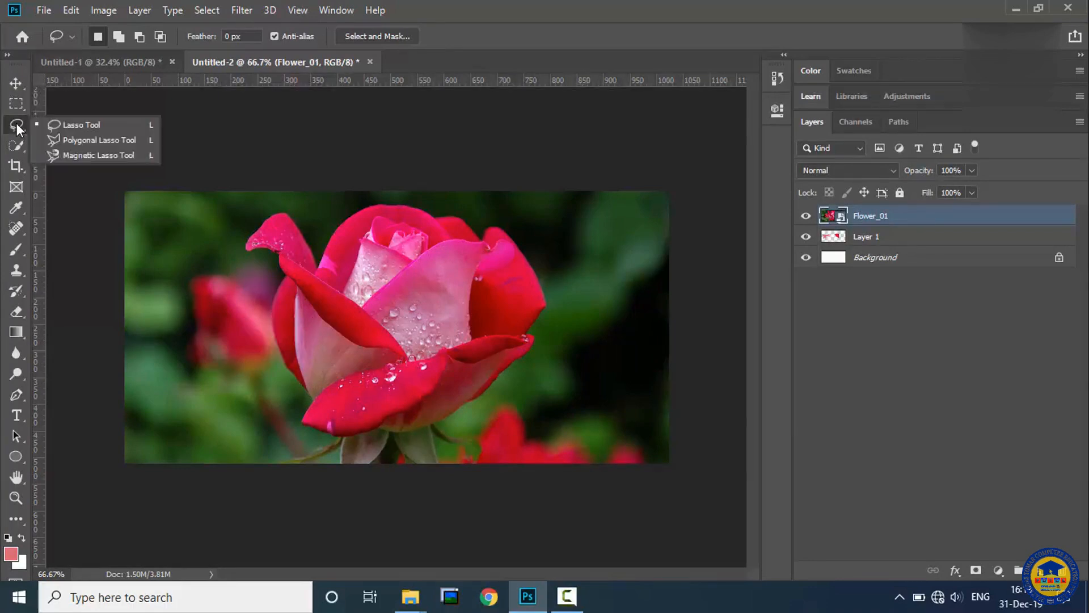
click(81, 155)
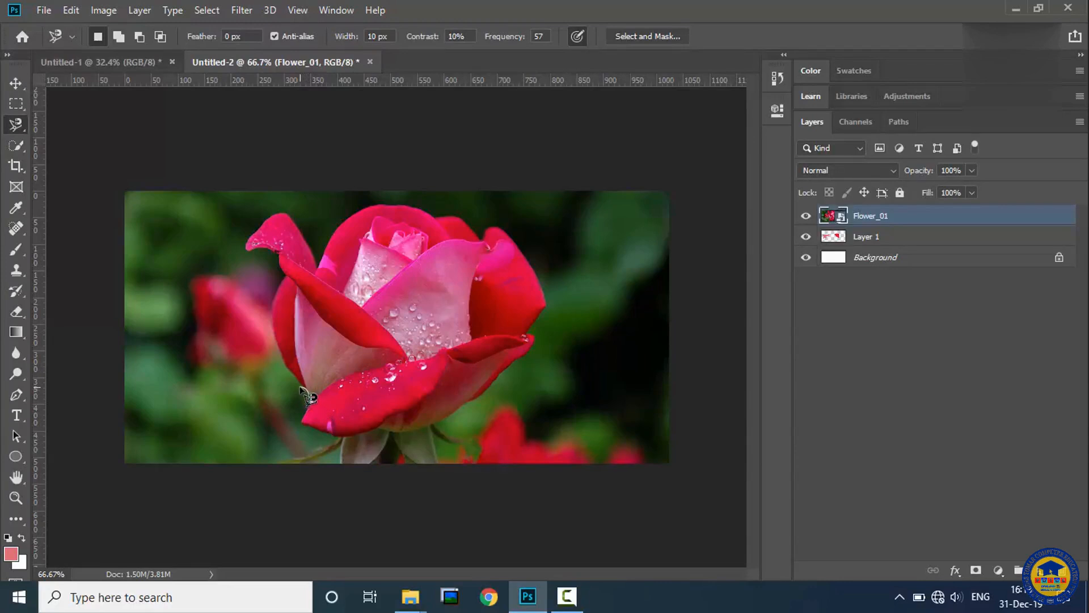
click(312, 401)
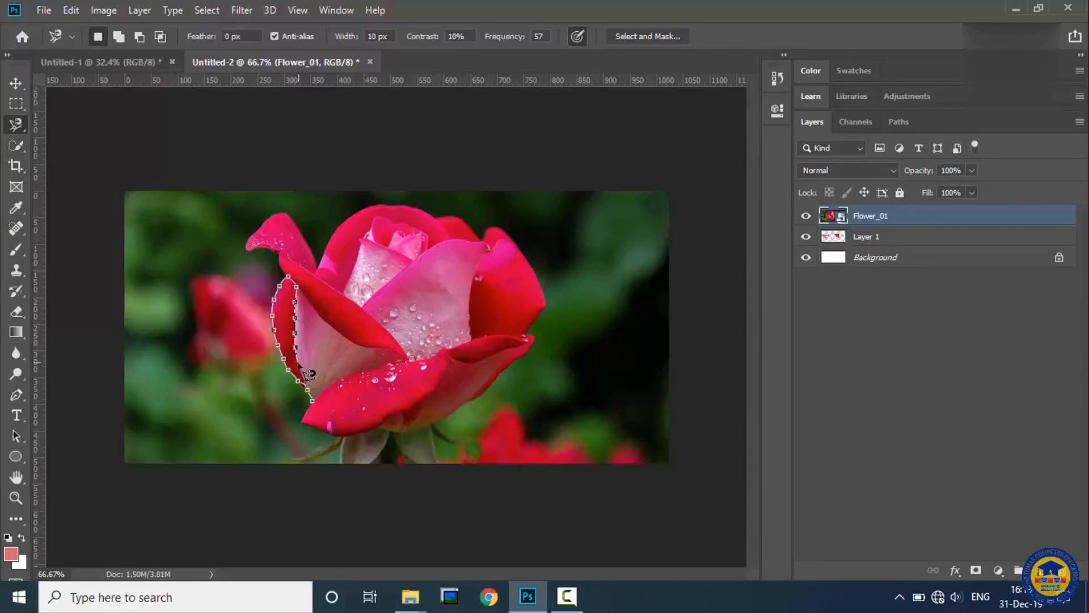
double_click(313, 401)
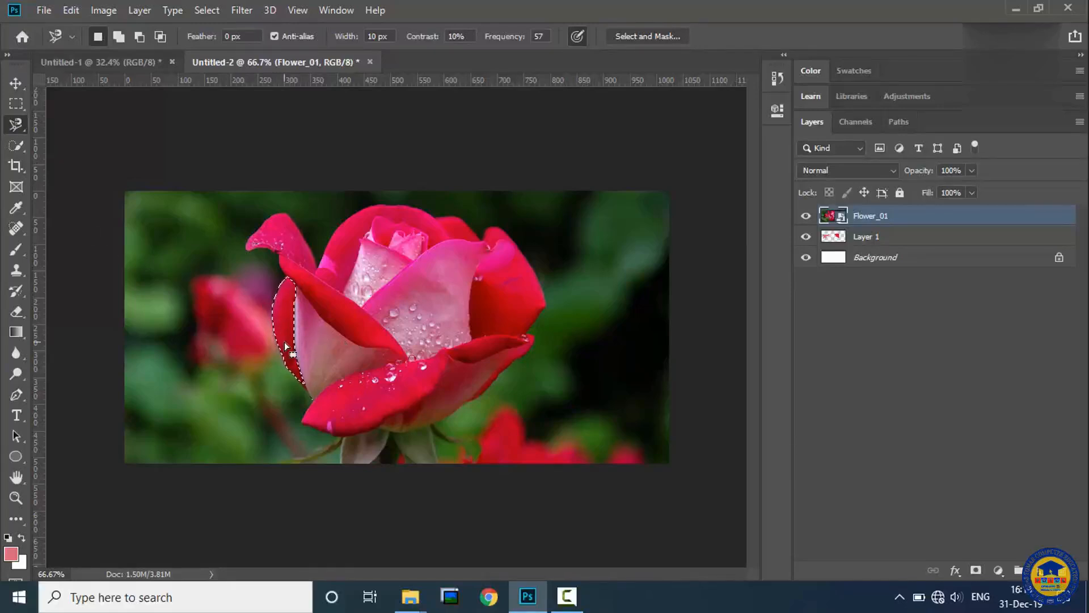
drag(287, 342, 360, 329)
- Select the whole rose bloom with the Quick Selection tool on the Flower_01 layer
right_click(16, 125)
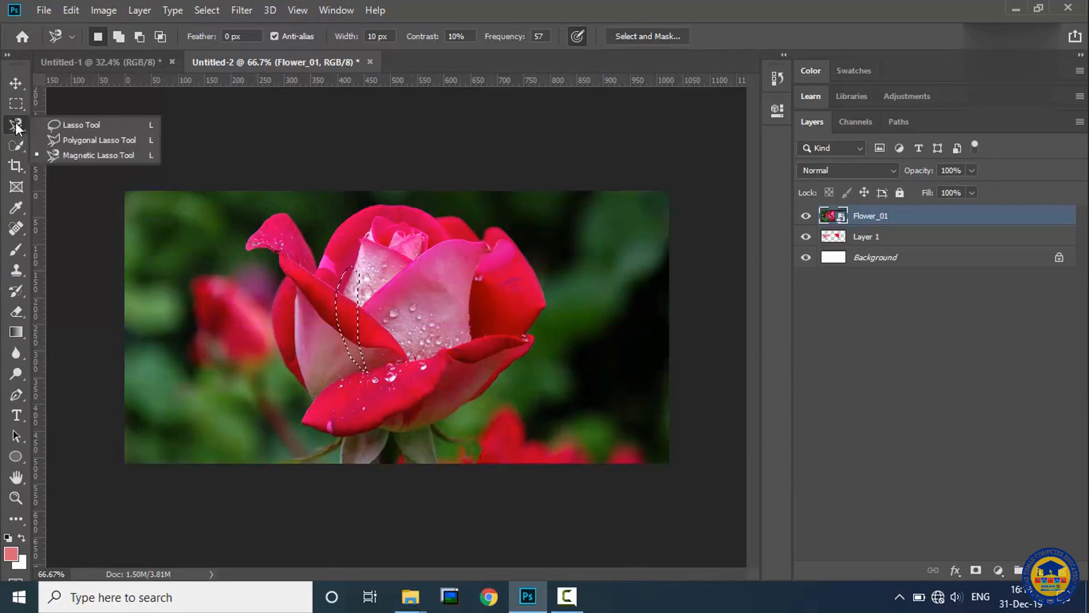
click(74, 125)
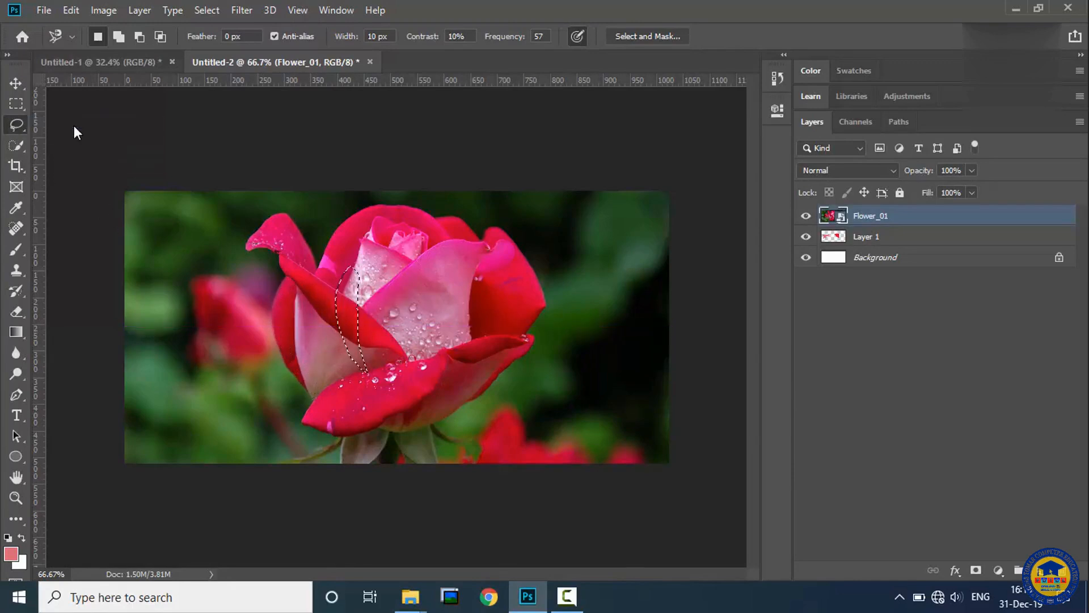
click(9, 144)
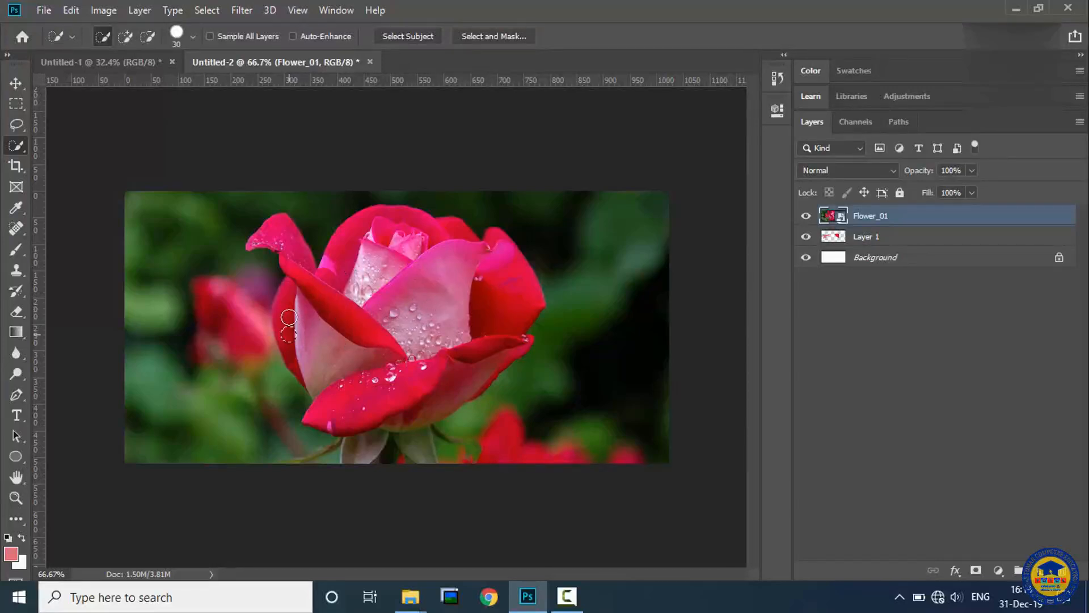
mouse_move(346, 298)
mouse_down()
mouse_move(361, 249)
mouse_move(412, 240)
mouse_move(501, 259)
mouse_move(471, 357)
mouse_move(372, 390)
mouse_up()
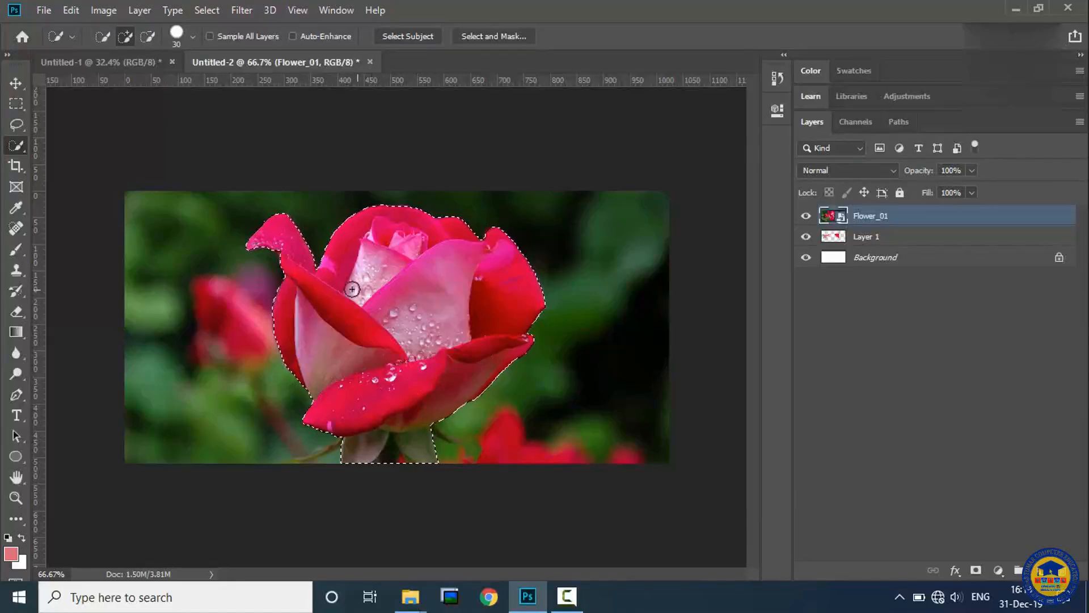
- Deselect the rose and undo the deselection
right_click(402, 287)
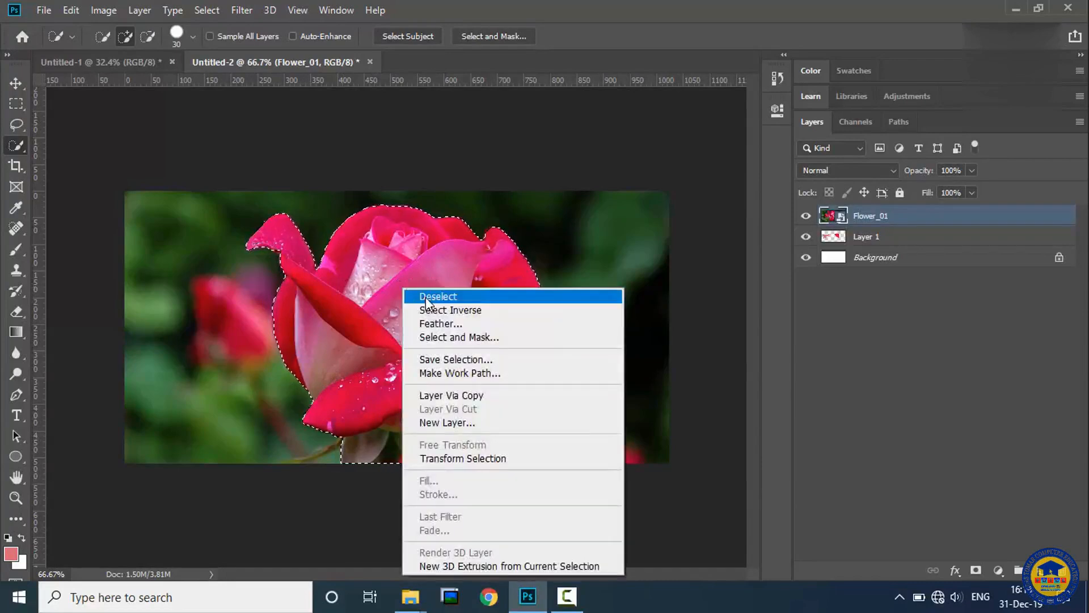
click(425, 296)
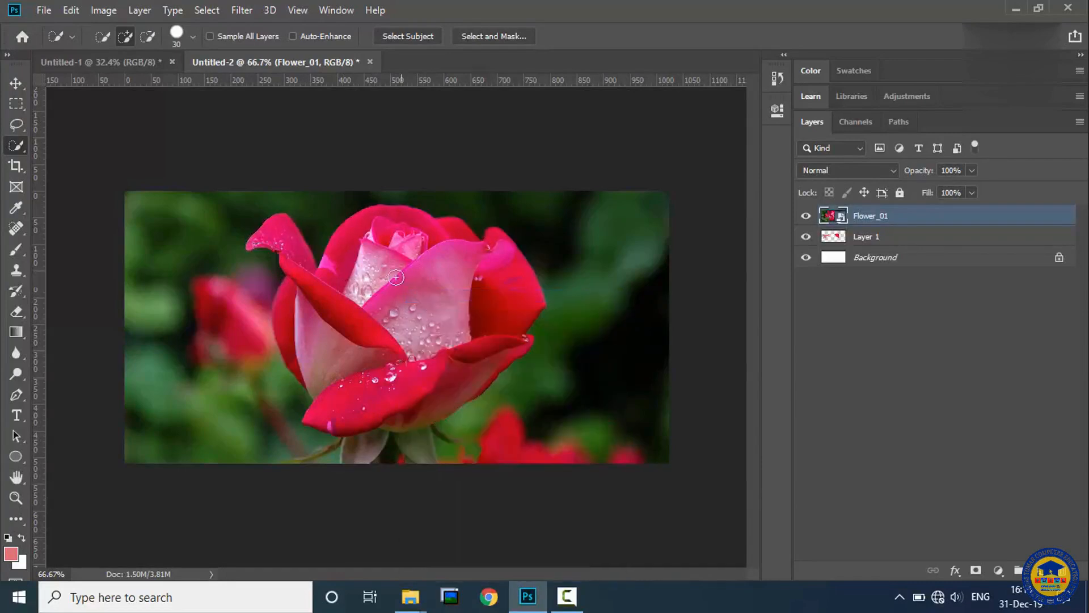
key(ctrl+z)
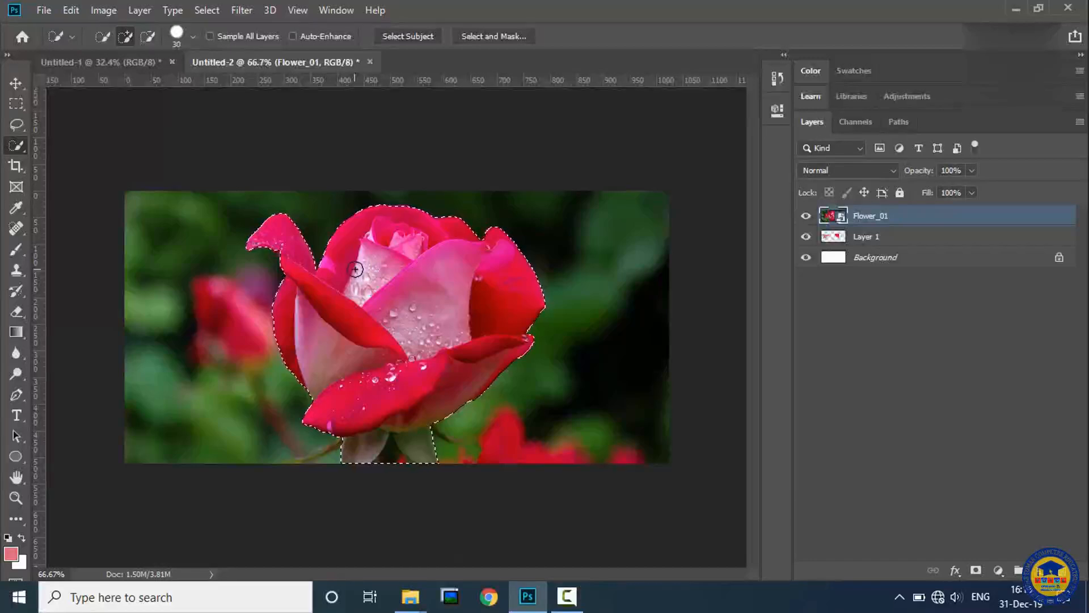
- Bring up the selection commands for the active rose selection
click(202, 10)
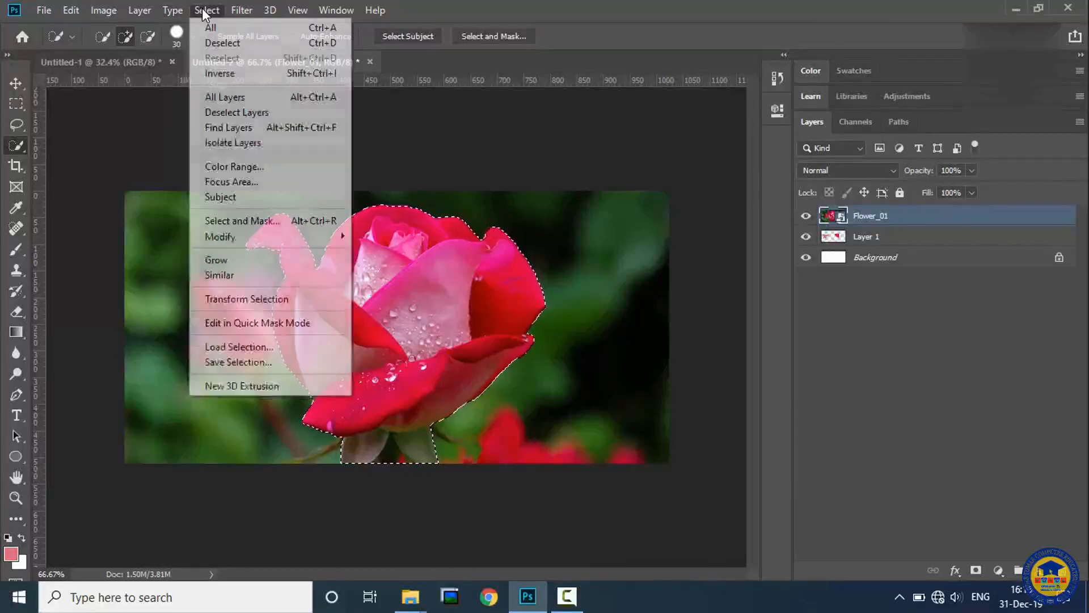